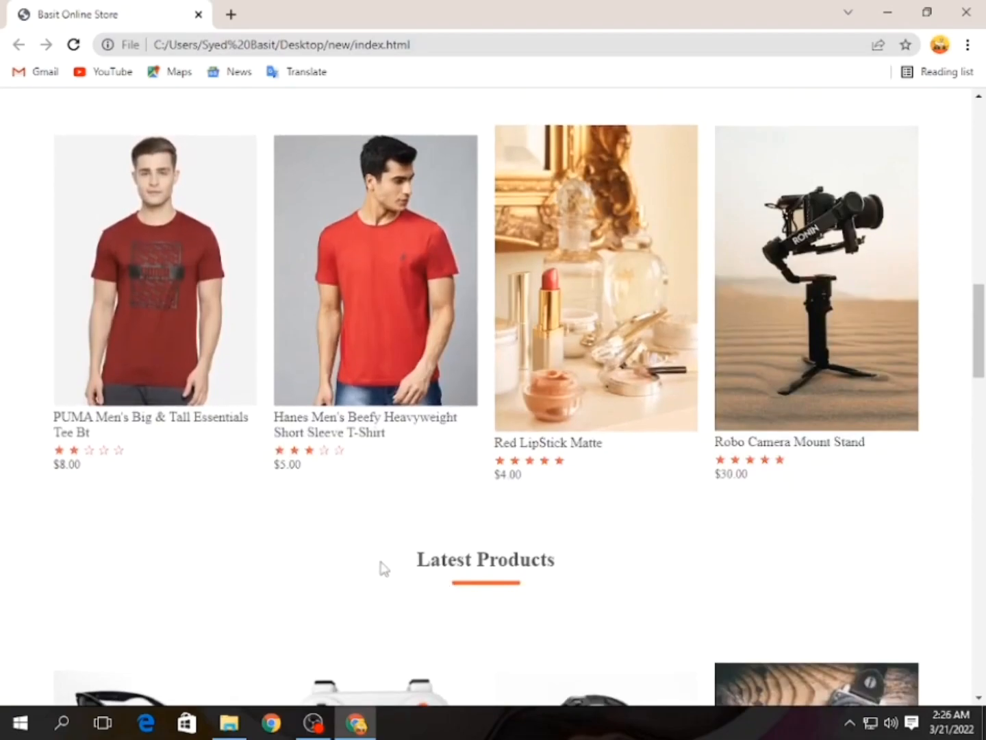
# - Look through the local store home page, from the featured products to the footer and back to its header
pyautogui.moveTo(379, 577); pyautogui.dragTo(635, 561)
pyautogui.scroll(5, 601, 487)
pyautogui.moveTo(601, 487); pyautogui.dragTo(247, 484)
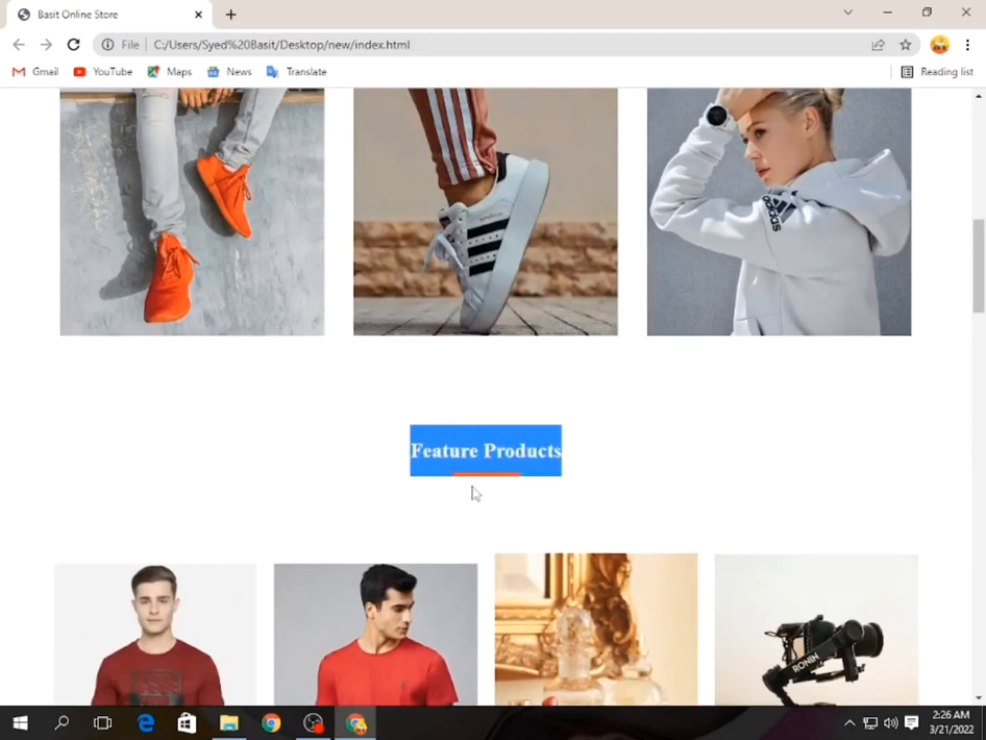
pyautogui.scroll(-11, 610, 548)
pyautogui.scroll(-5, 530, 547)
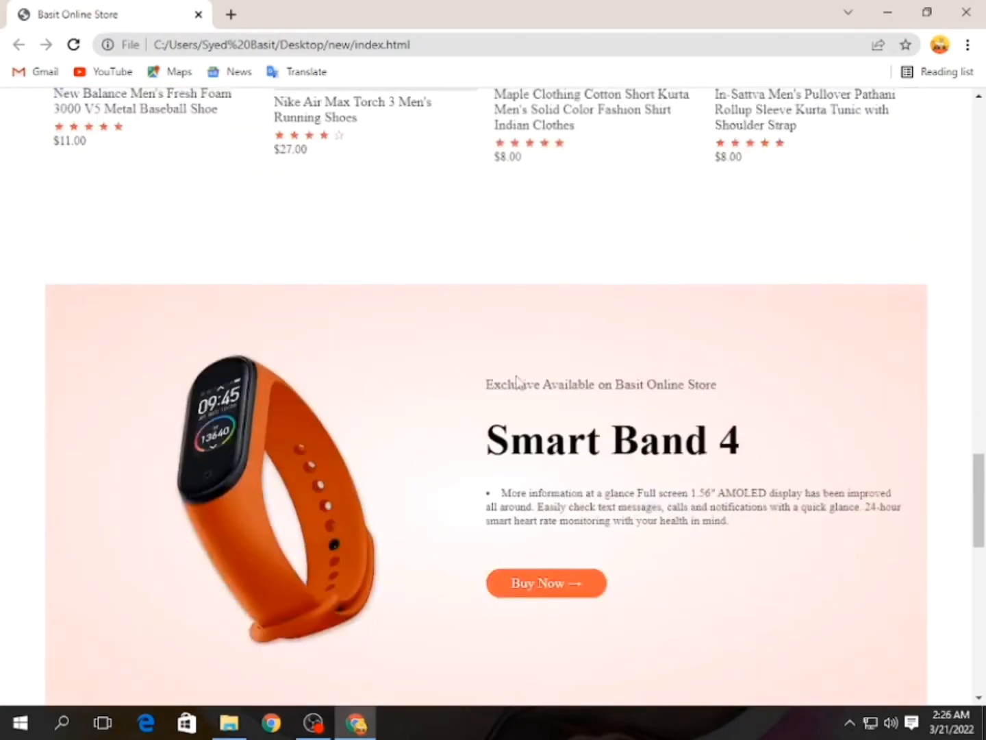
pyautogui.scroll(-10, 753, 508)
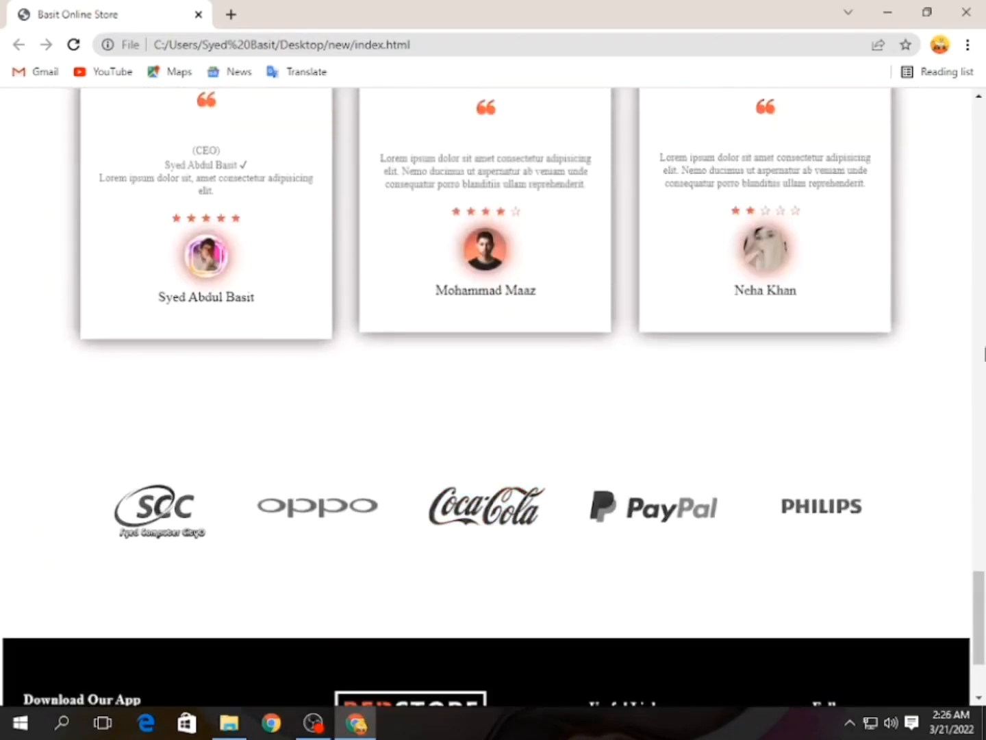
pyautogui.scroll(-3, 445, 459)
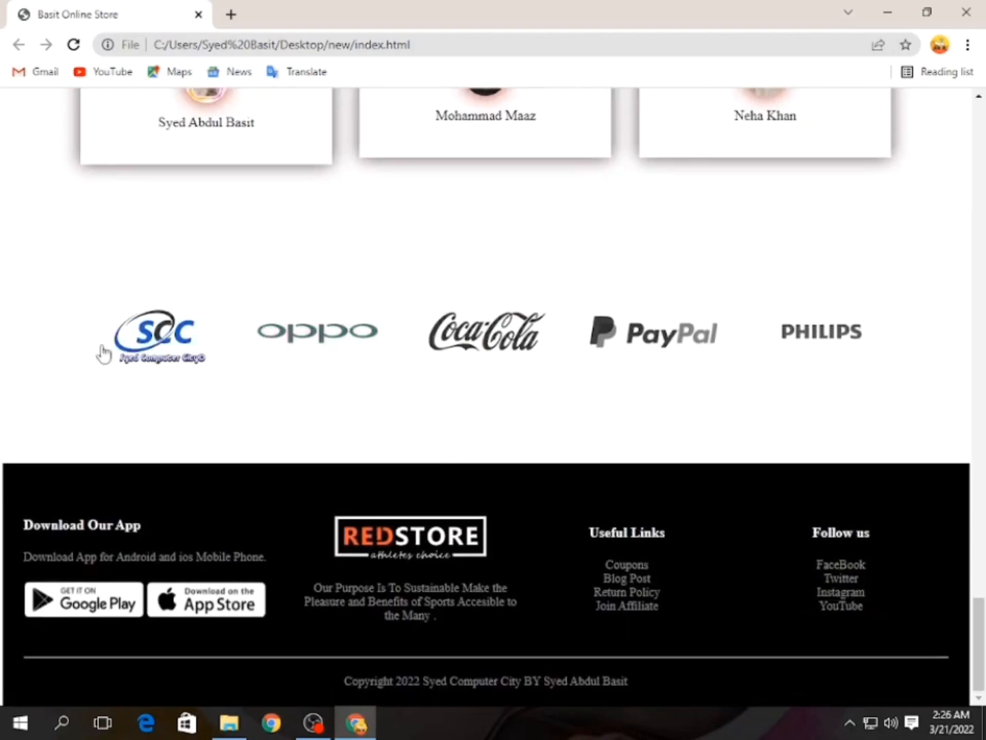
pyautogui.scroll(20, 805, 359)
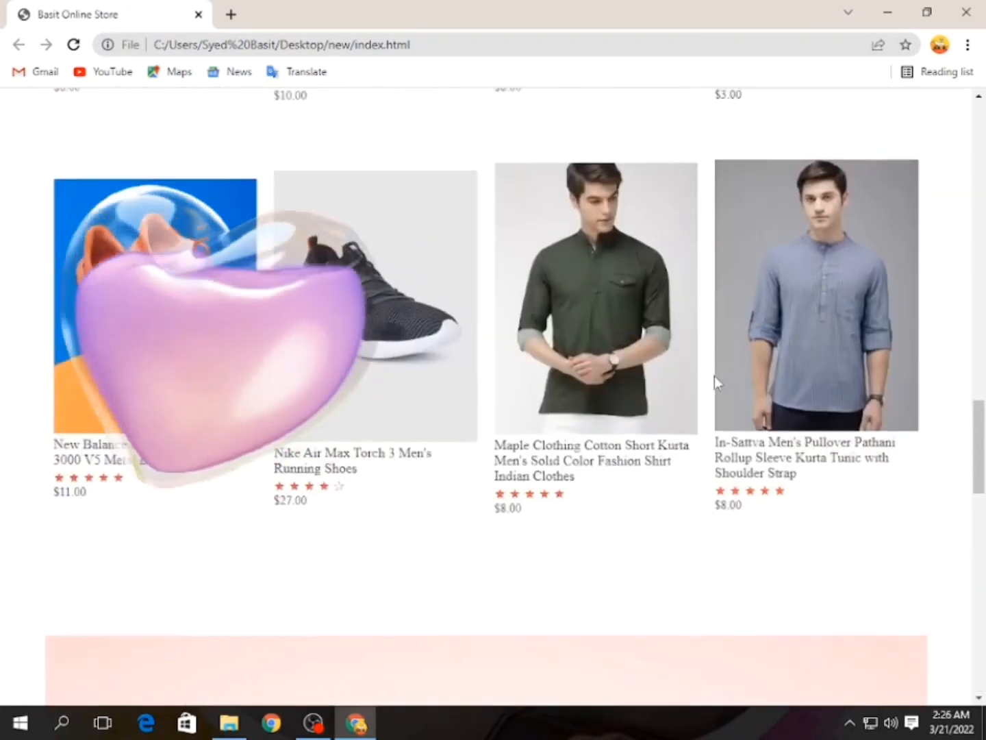
pyautogui.scroll(7, 851, 352)
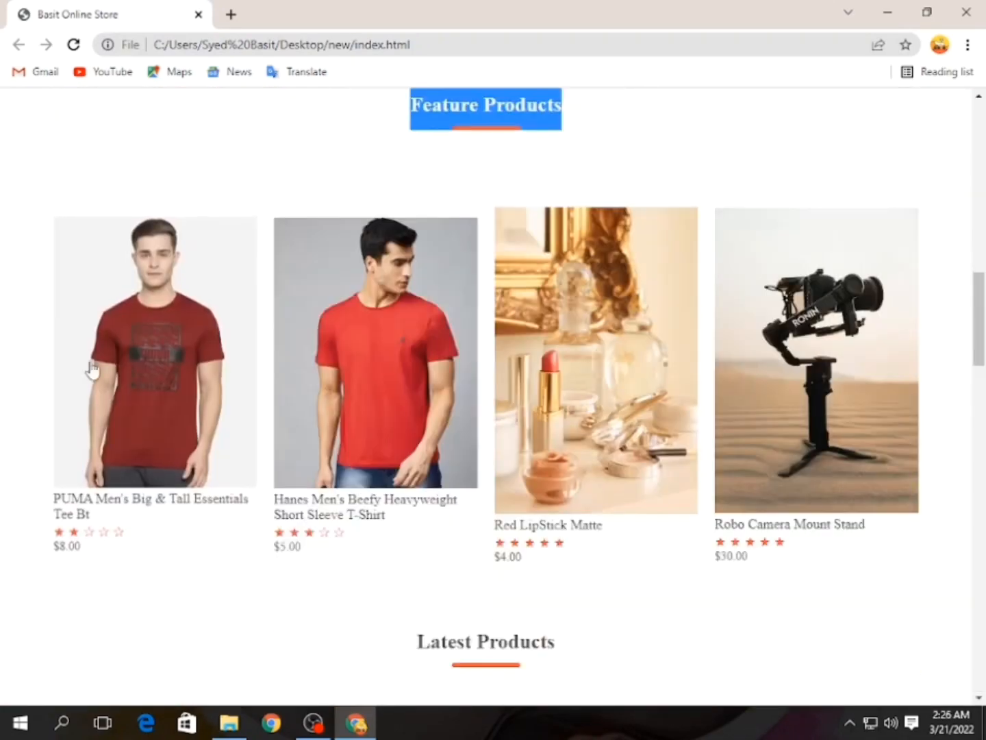
pyautogui.scroll(10, 873, 399)
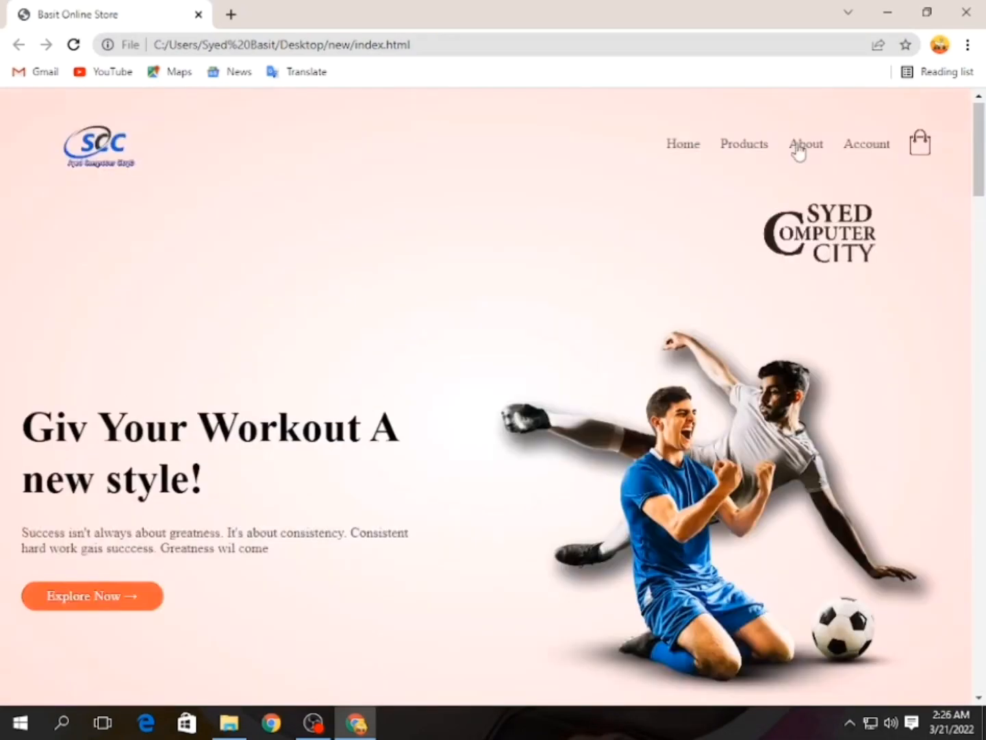
# - View the store's Products page and return to its home page
pyautogui.click(771, 146)
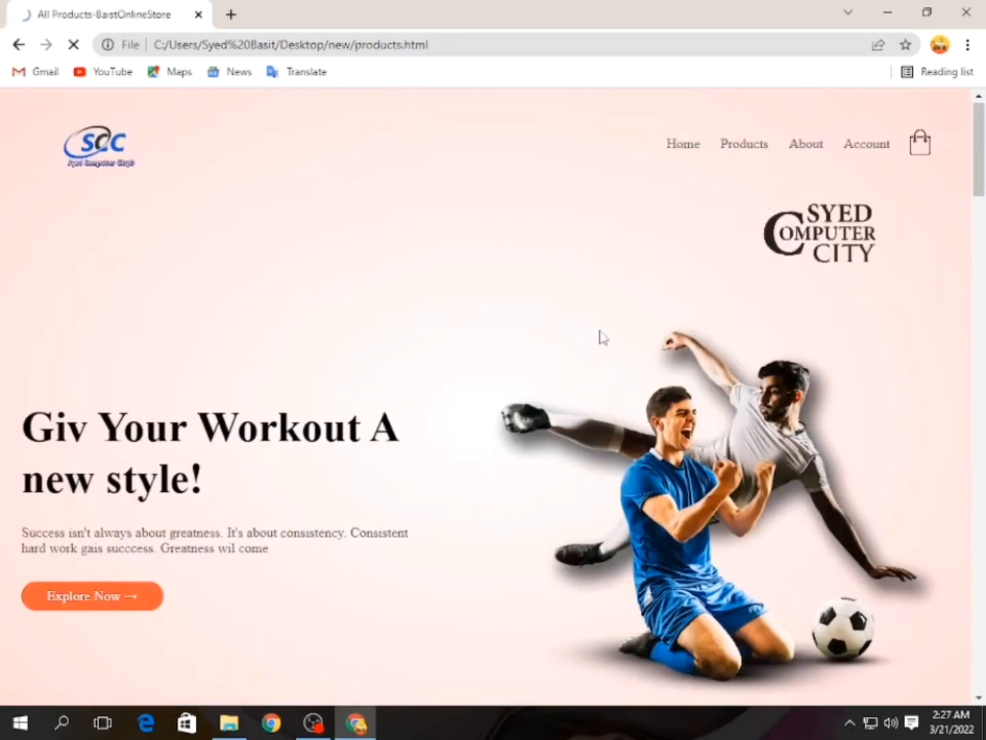
pyautogui.scroll(-10, 326, 341)
pyautogui.scroll(9, 326, 341)
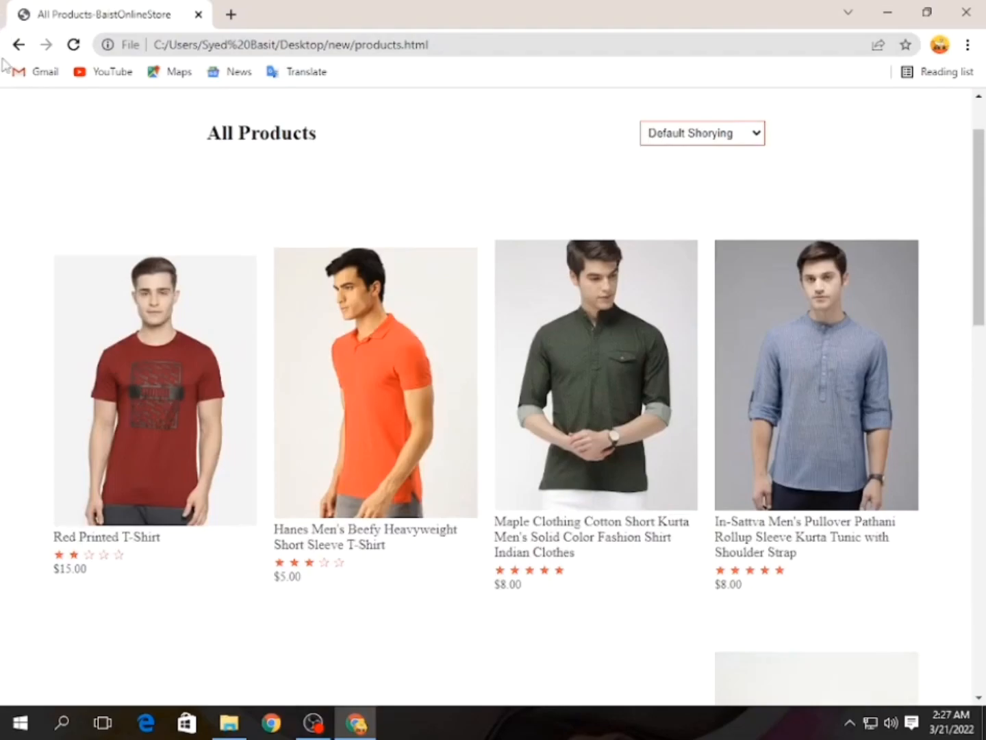
pyautogui.click(21, 47)
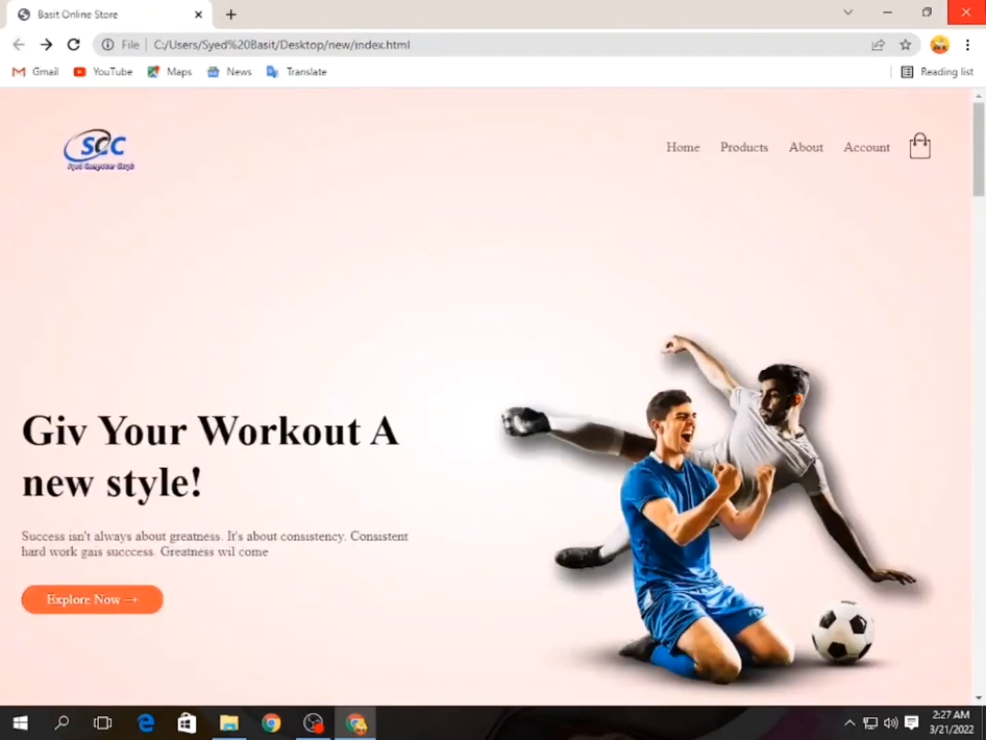
# - Close the store preview in the browser and the file window showing the folder named new
pyautogui.click(966, 11)
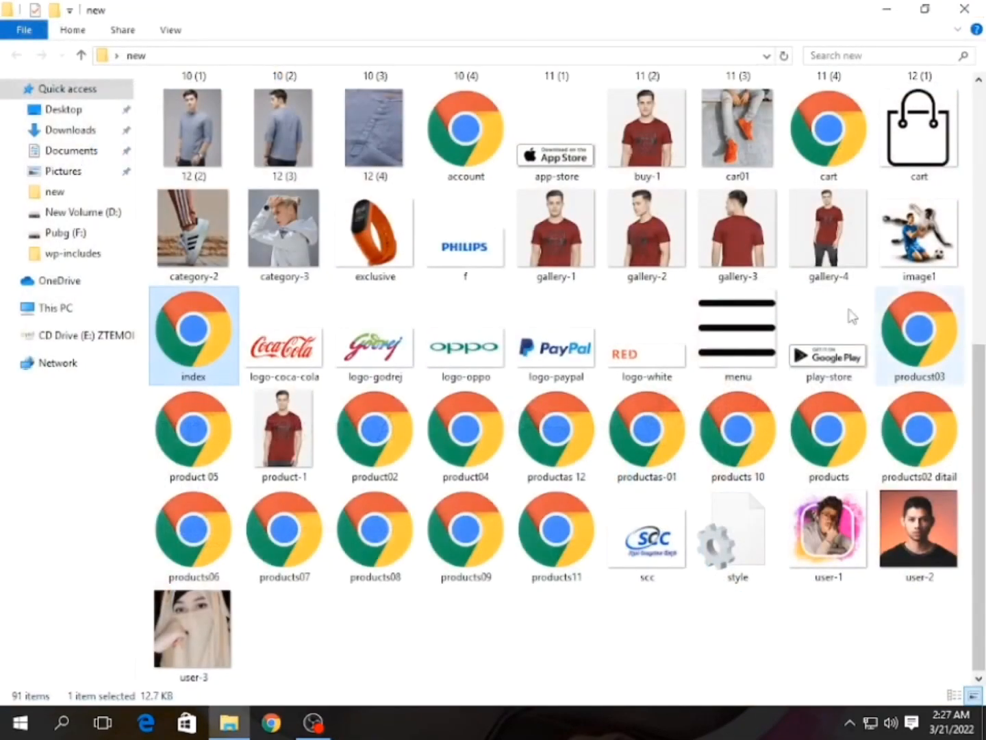
pyautogui.click(712, 632)
pyautogui.click(964, 10)
pyautogui.rightClick(499, 161)
pyautogui.click(539, 238)
pyautogui.rightClick(539, 207)
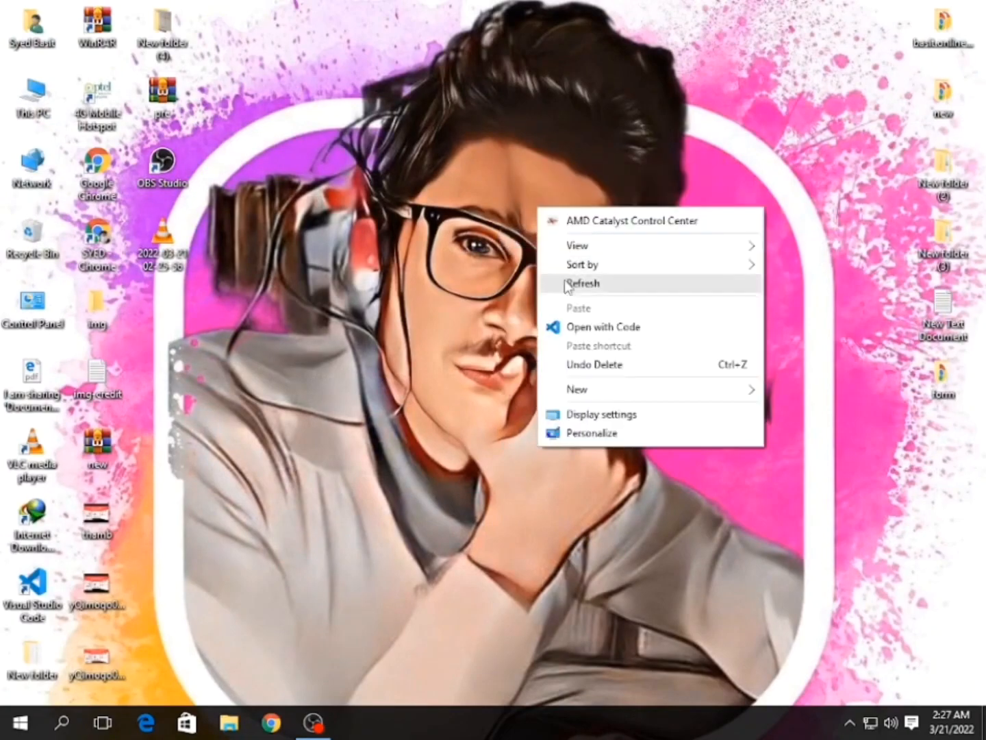
pyautogui.click(566, 283)
pyautogui.rightClick(475, 243)
pyautogui.click(506, 318)
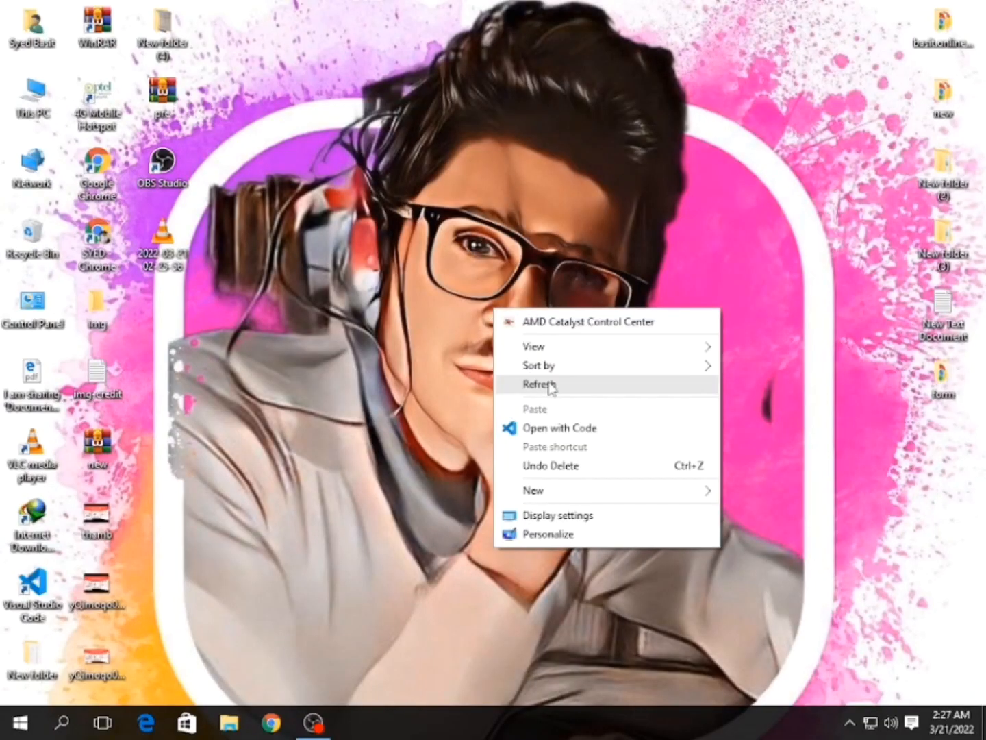
pyautogui.click(550, 387)
# - Switch to Google Chrome using the boost profile
pyautogui.click(266, 730)
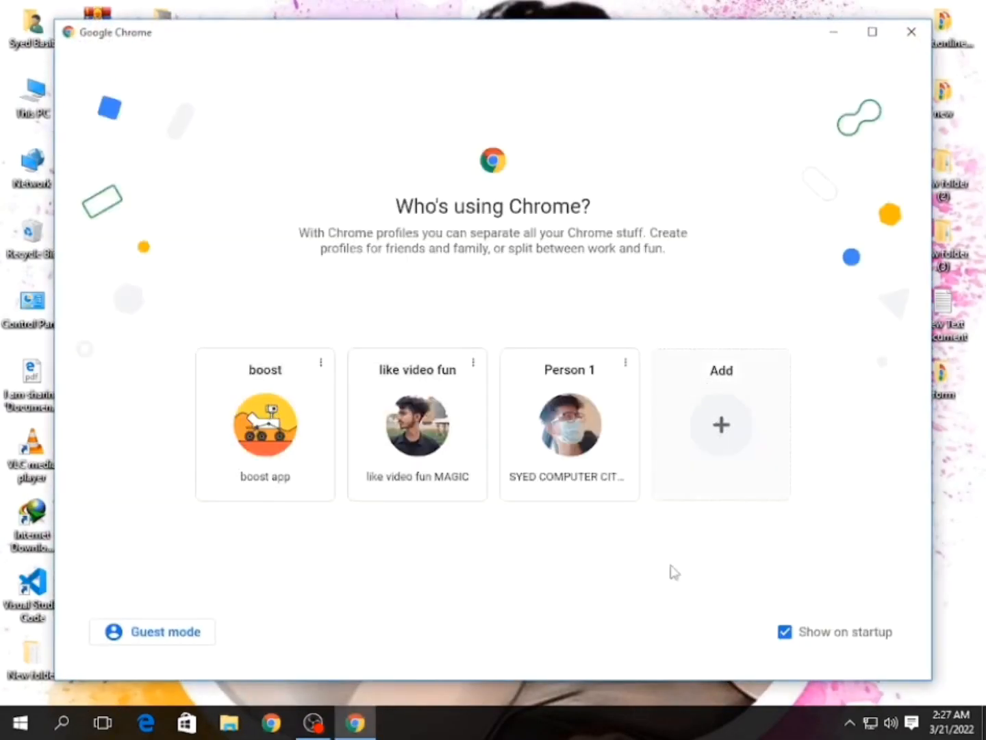
pyautogui.moveTo(597, 558); pyautogui.dragTo(407, 452)
pyautogui.click(583, 608)
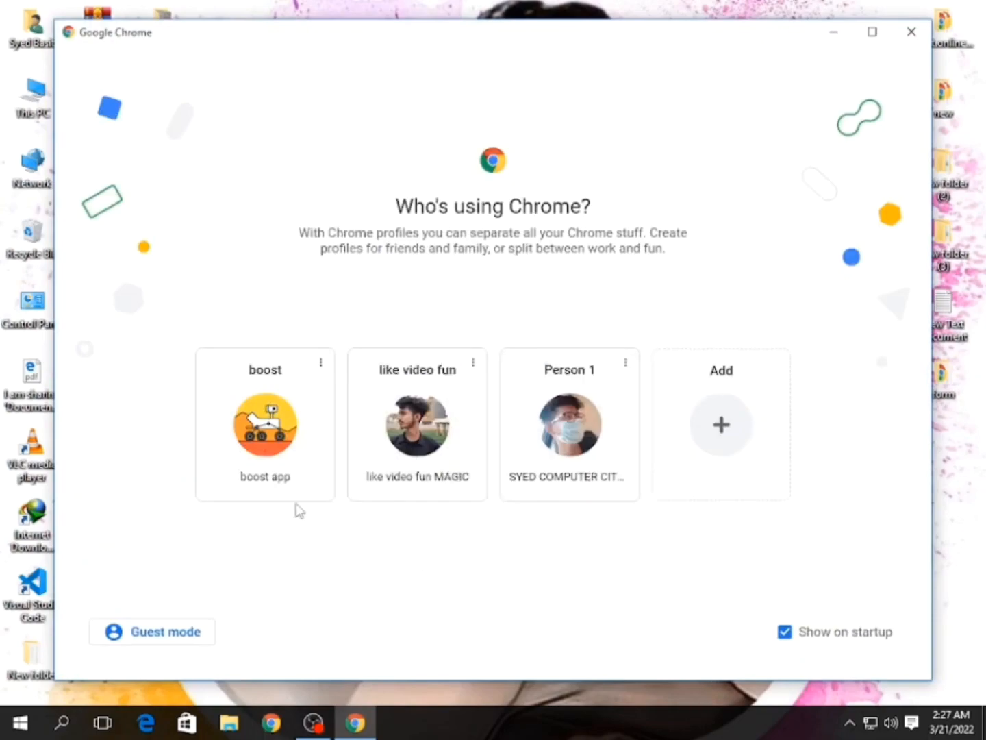
pyautogui.click(283, 466)
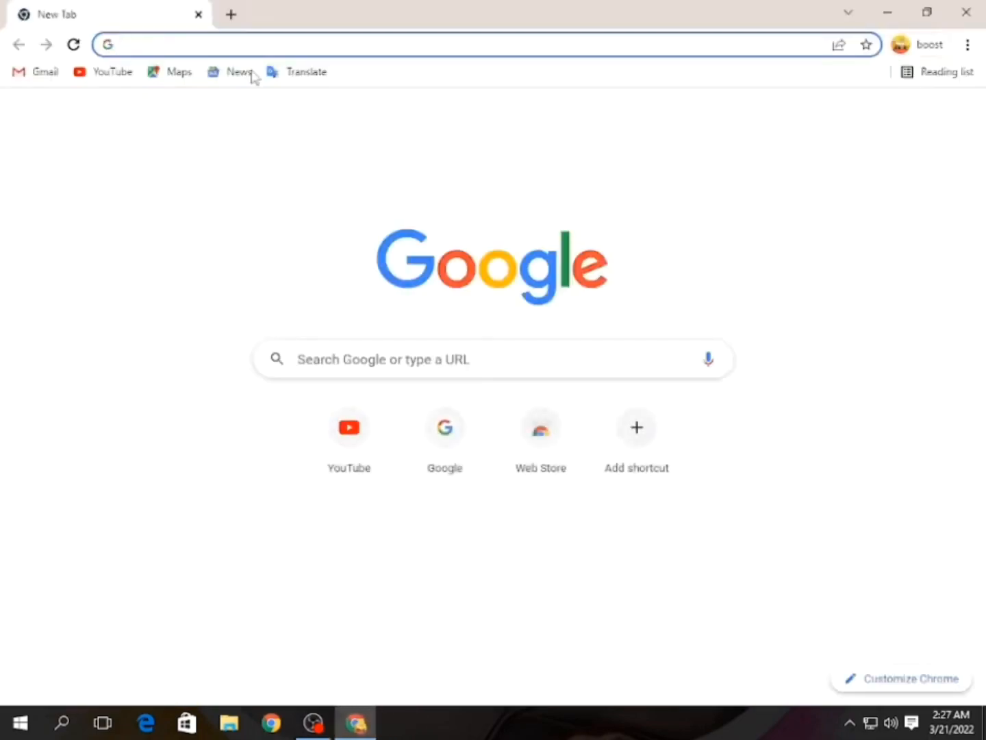
# - Search the web for 000webhost and open the 000Webhost website
pyautogui.write('000')
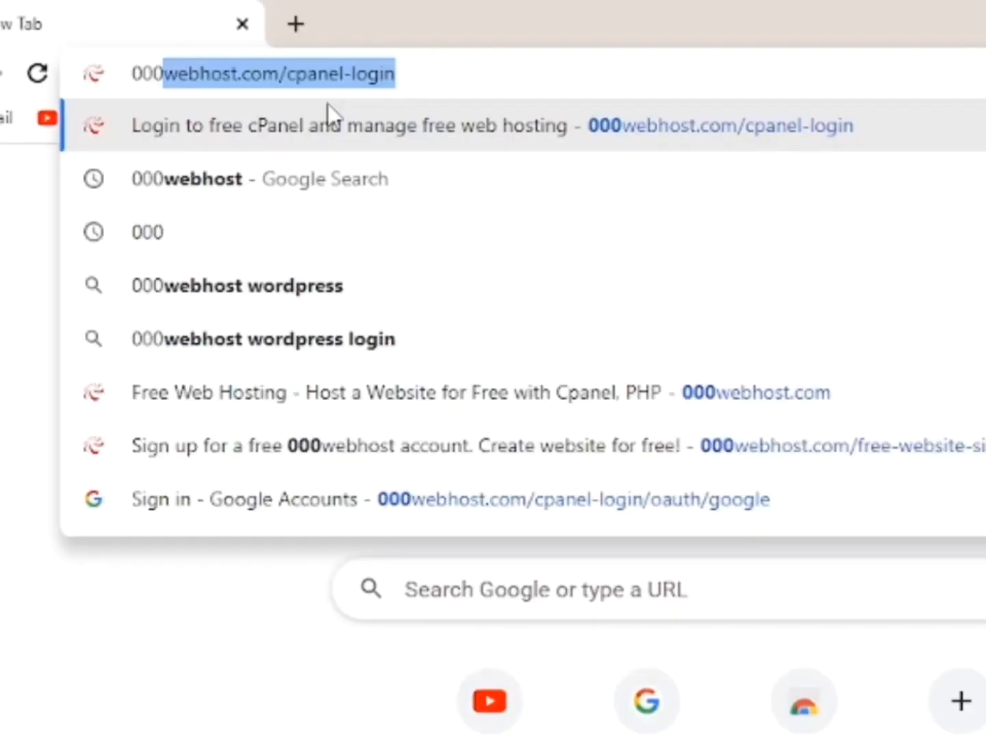
pyautogui.press('BackSpace')
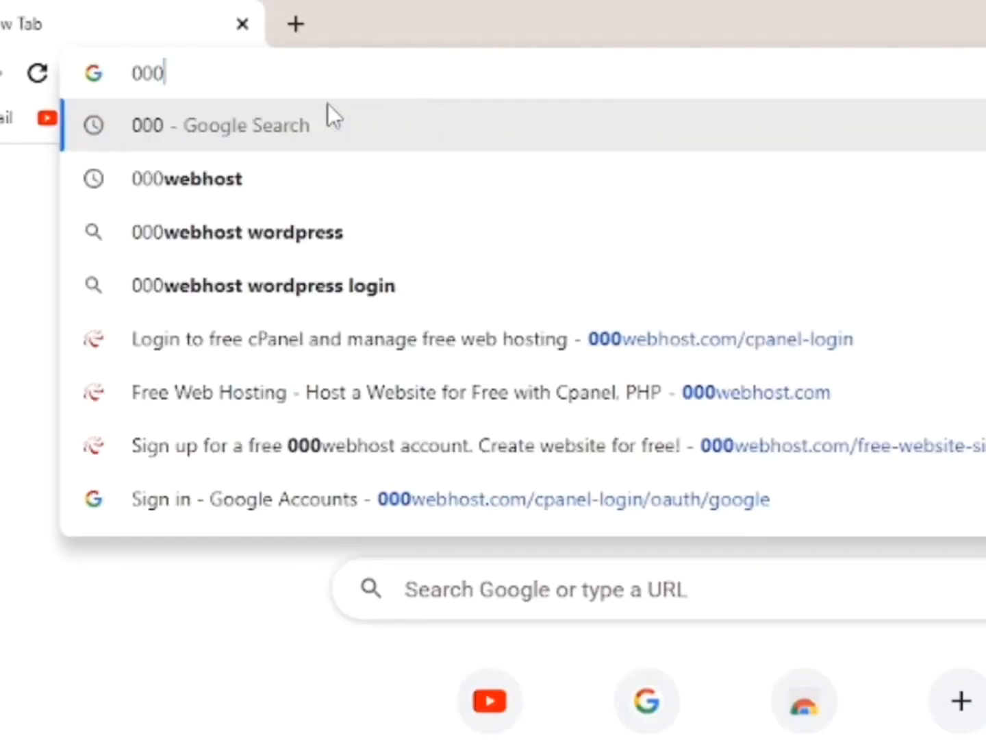
pyautogui.press('BackSpace')
pyautogui.press('BackSpace')
pyautogui.press('BackSpace')
pyautogui.write('00')
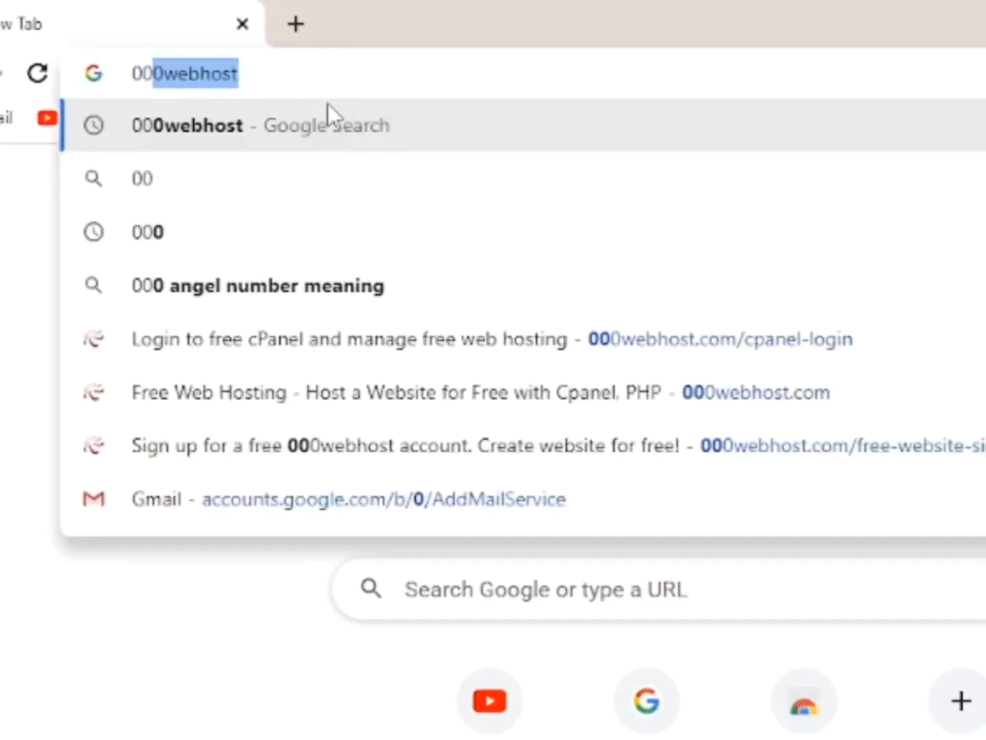
pyautogui.press('Return')
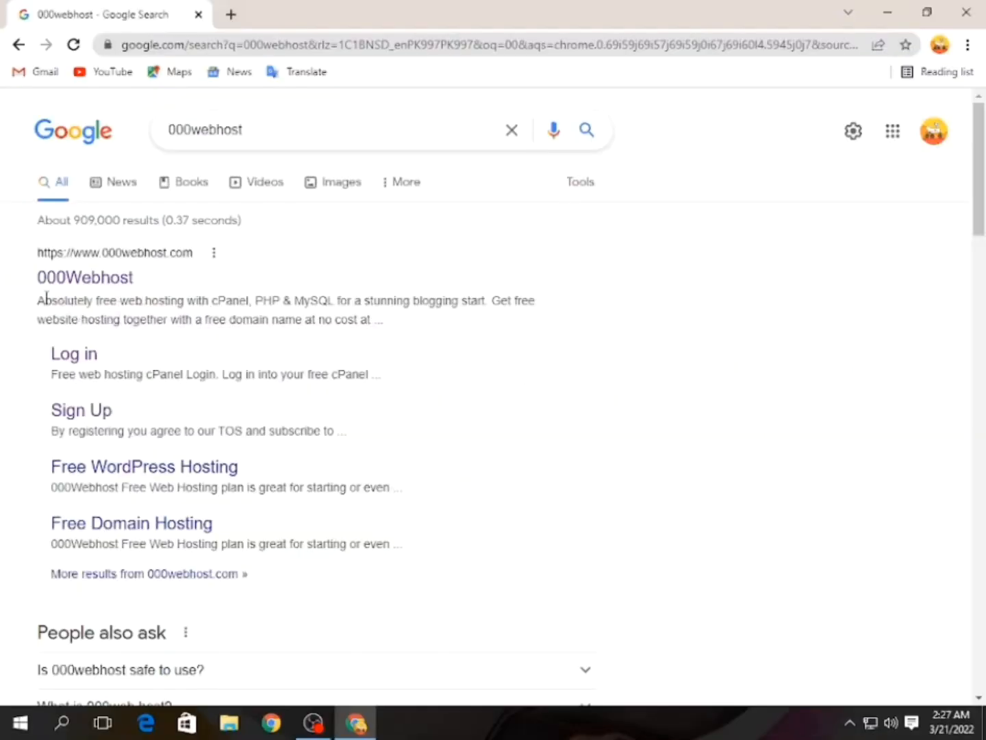
pyautogui.moveTo(39, 303); pyautogui.dragTo(464, 336)
pyautogui.click(121, 280)
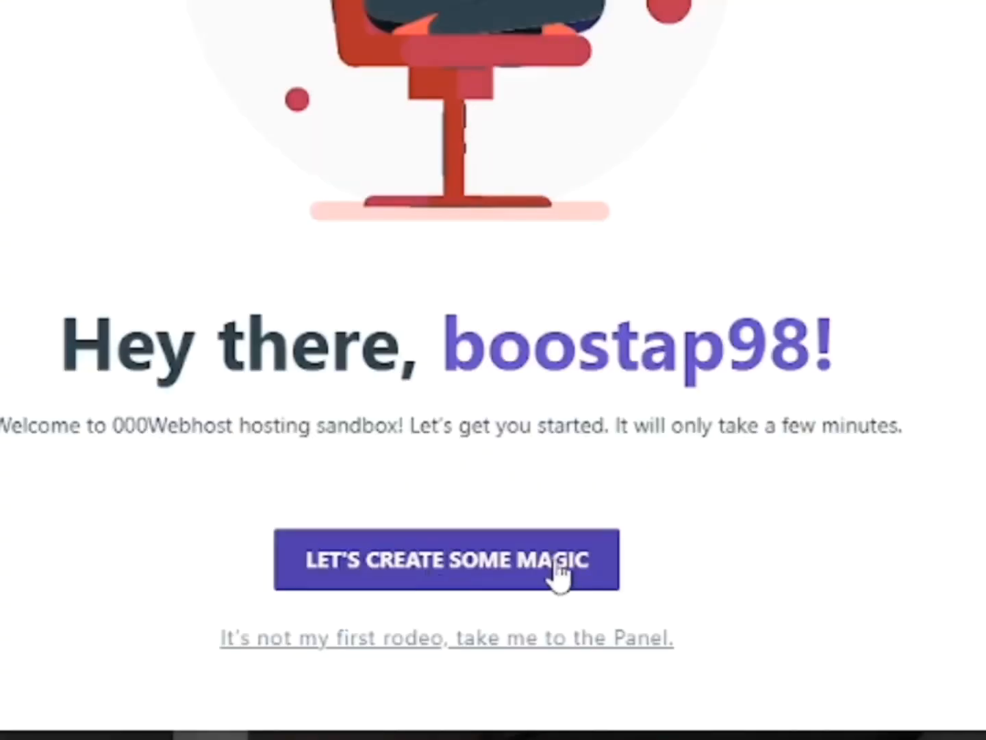
# - Start the 000webhost site setup and choose Other as the purpose of the project
pyautogui.click(558, 575)
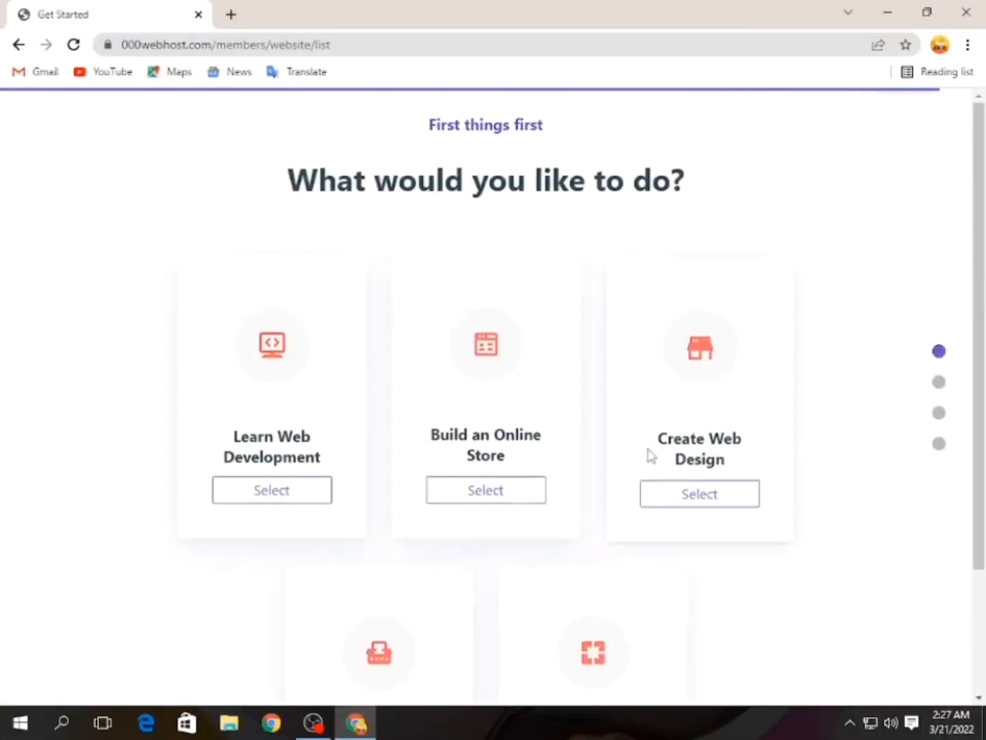
pyautogui.scroll(-1, 651, 456)
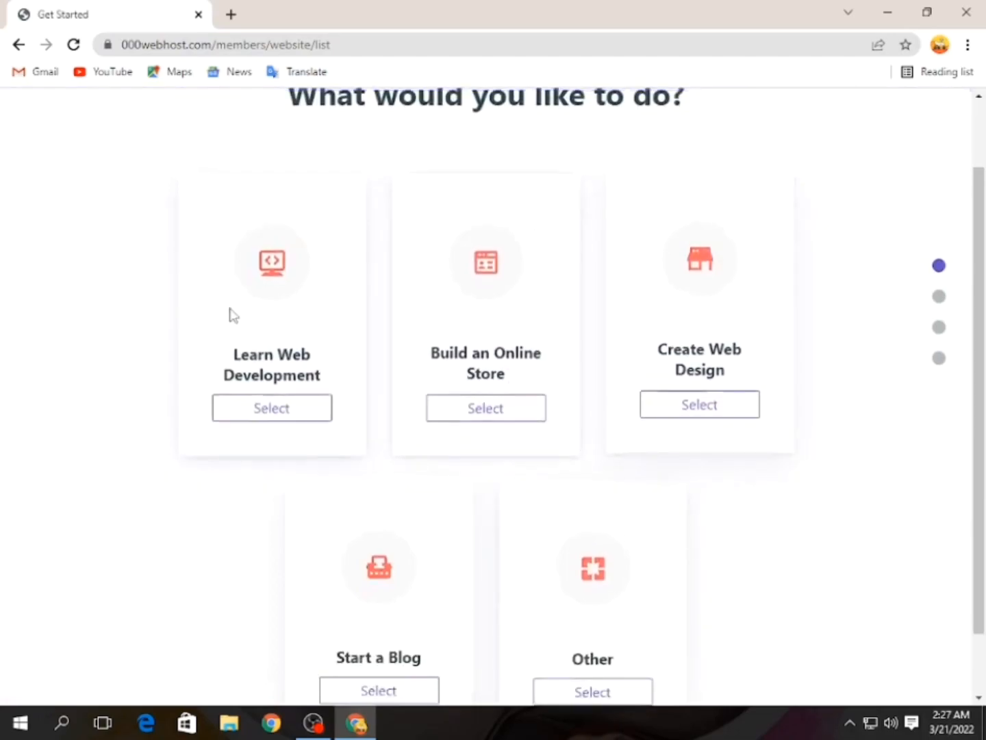
pyautogui.scroll(-1, 397, 472)
pyautogui.click(622, 624)
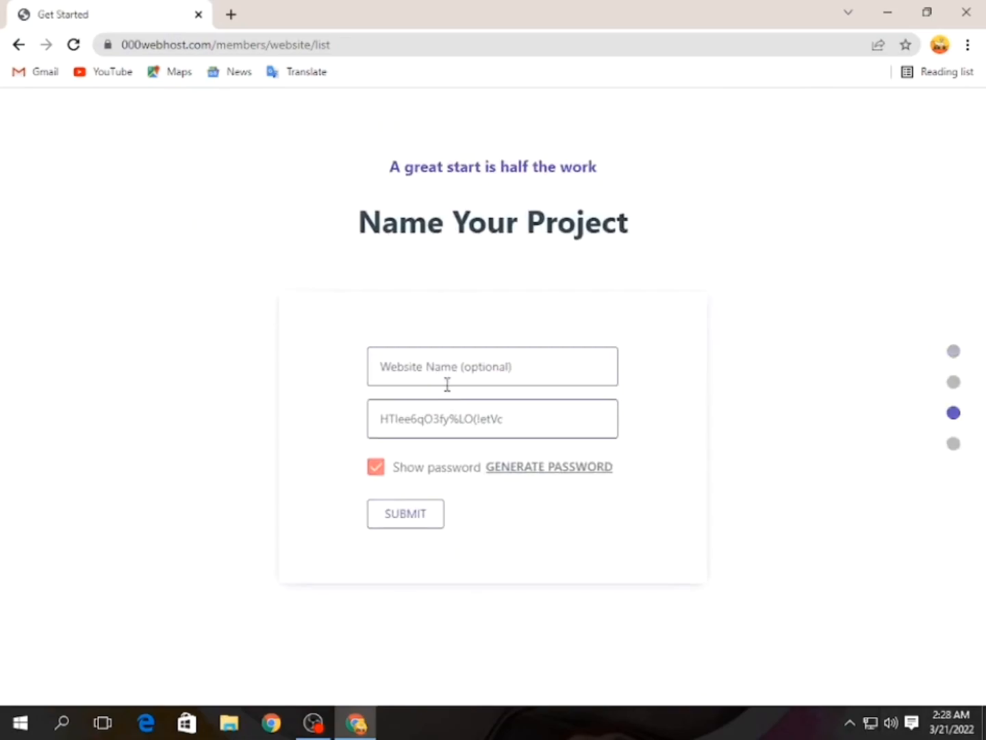
# - Submit basitonlinestore as the website name and choose to upload an existing site
pyautogui.click(500, 371)
pyautogui.write('Basi')
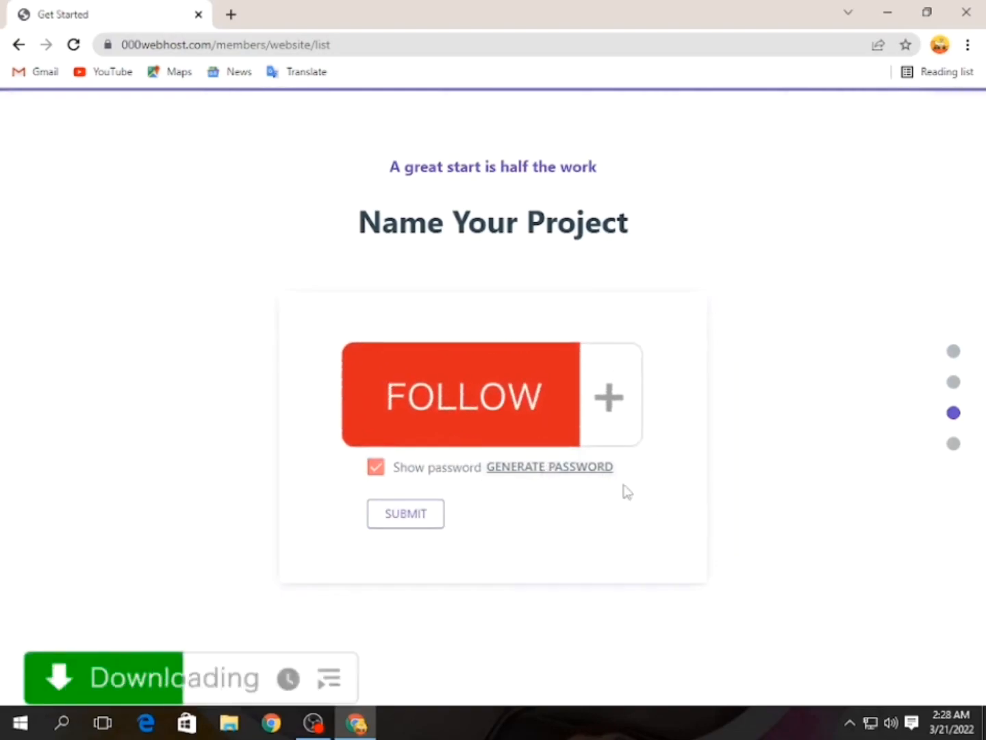
pyautogui.click(430, 519)
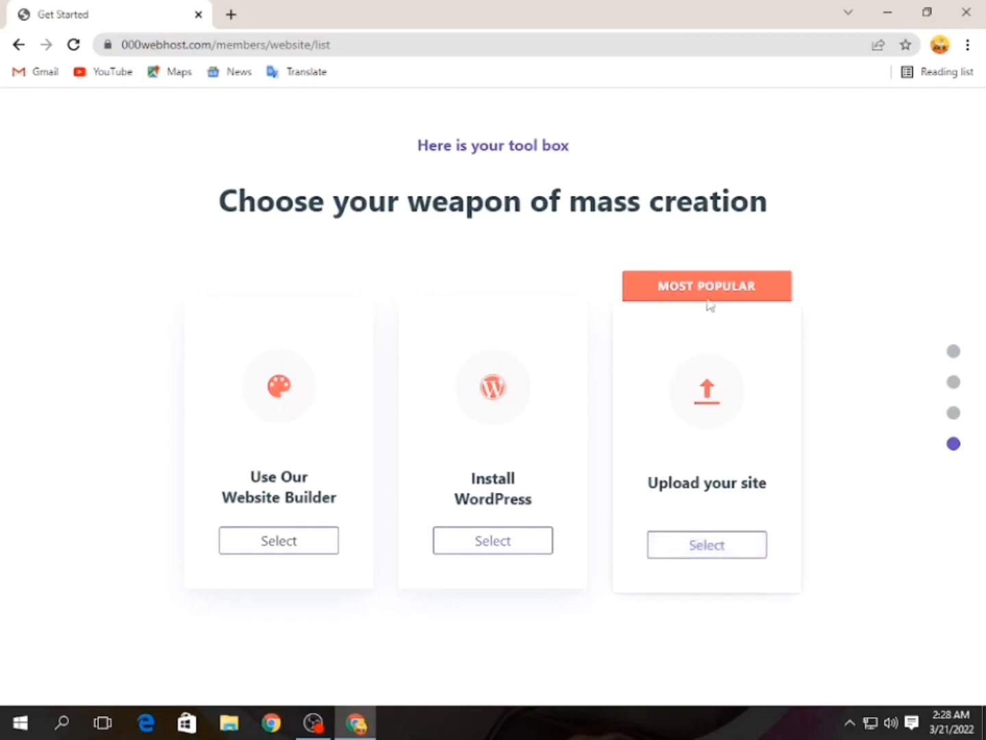
pyautogui.moveTo(635, 503); pyautogui.dragTo(874, 568)
pyautogui.click(744, 553)
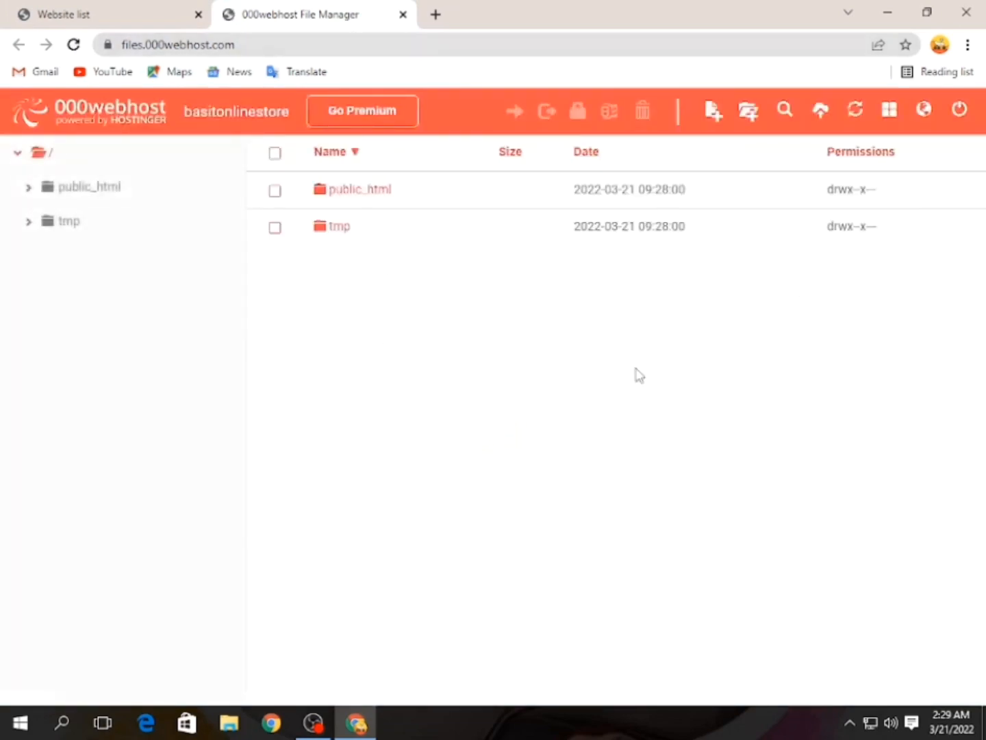
# - Close the file manager and reopen the website list by signing in from the 000webhost home page
pyautogui.click(27, 13)
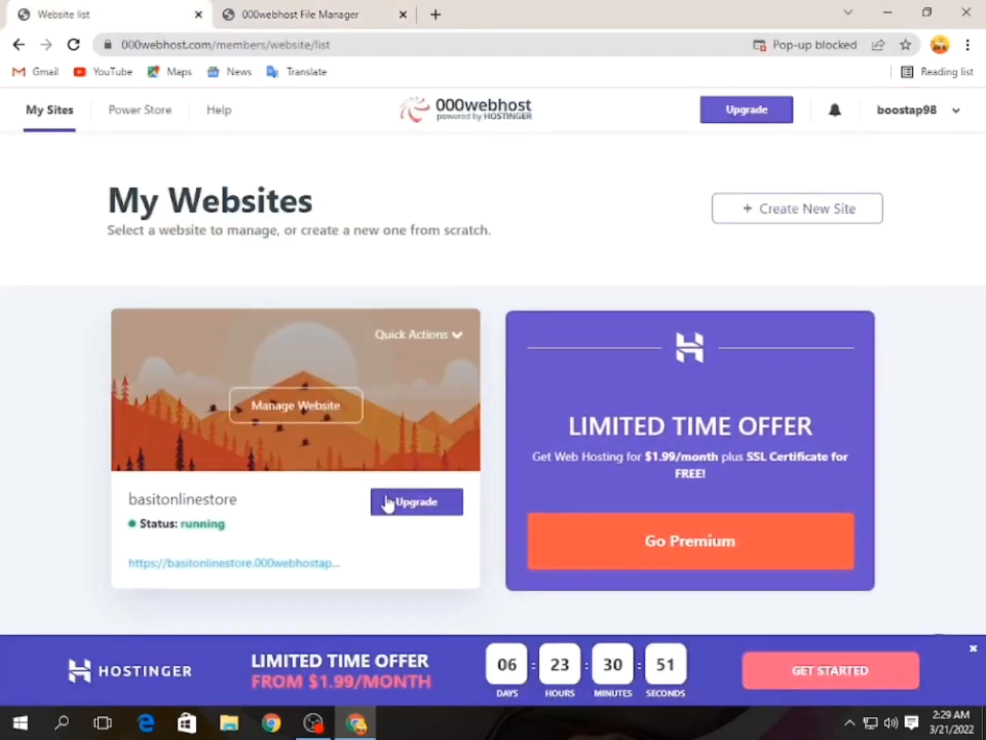
pyautogui.click(241, 17)
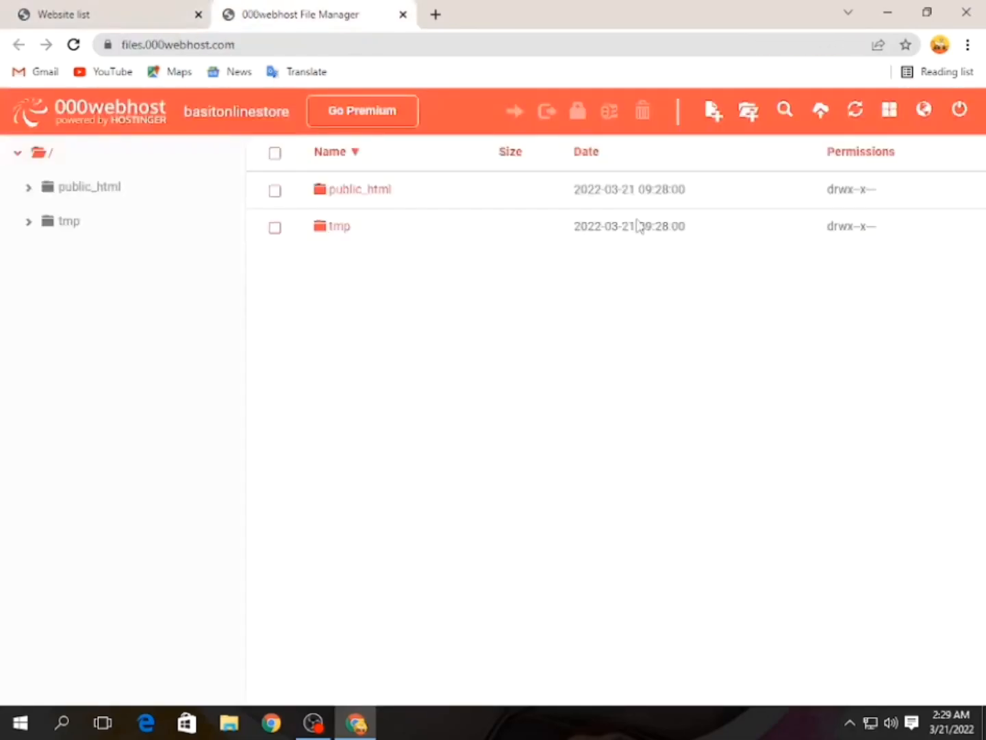
pyautogui.click(403, 14)
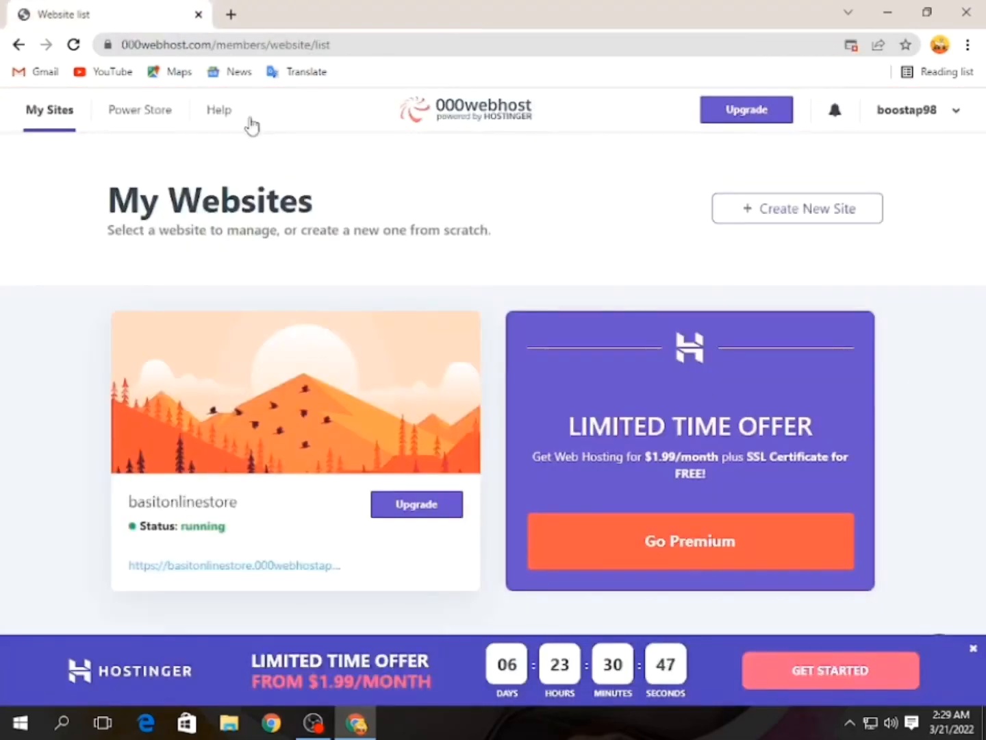
pyautogui.click(17, 43)
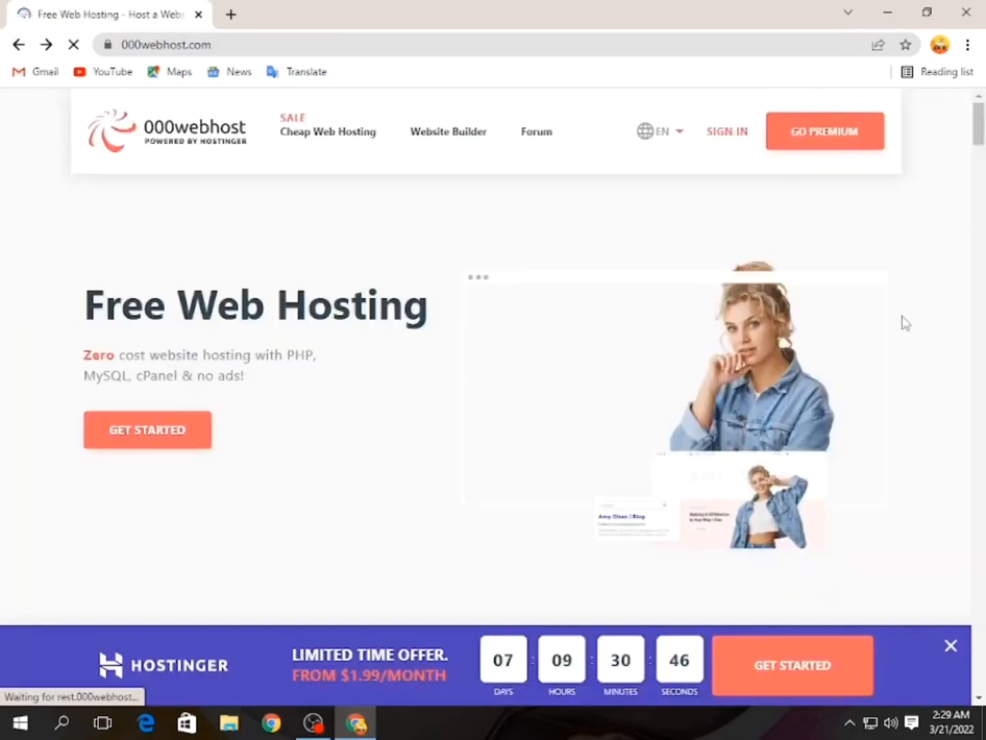
pyautogui.click(727, 133)
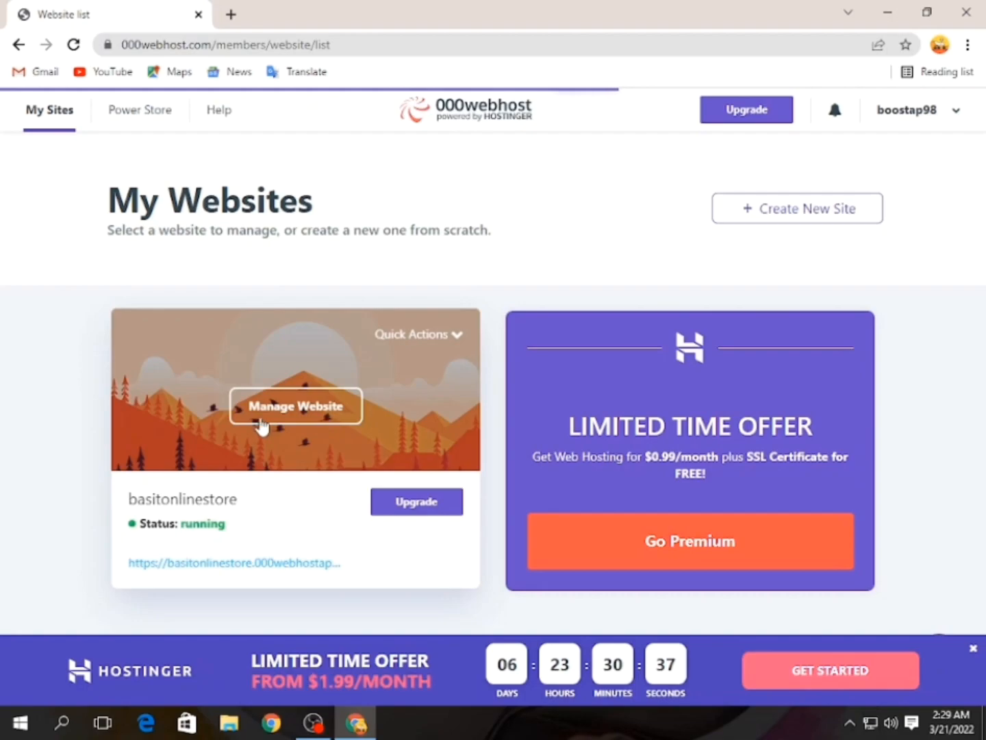
# - View the live basitonlinestore site, close it, and dismiss the promotional offer over the website list
pyautogui.click(266, 562)
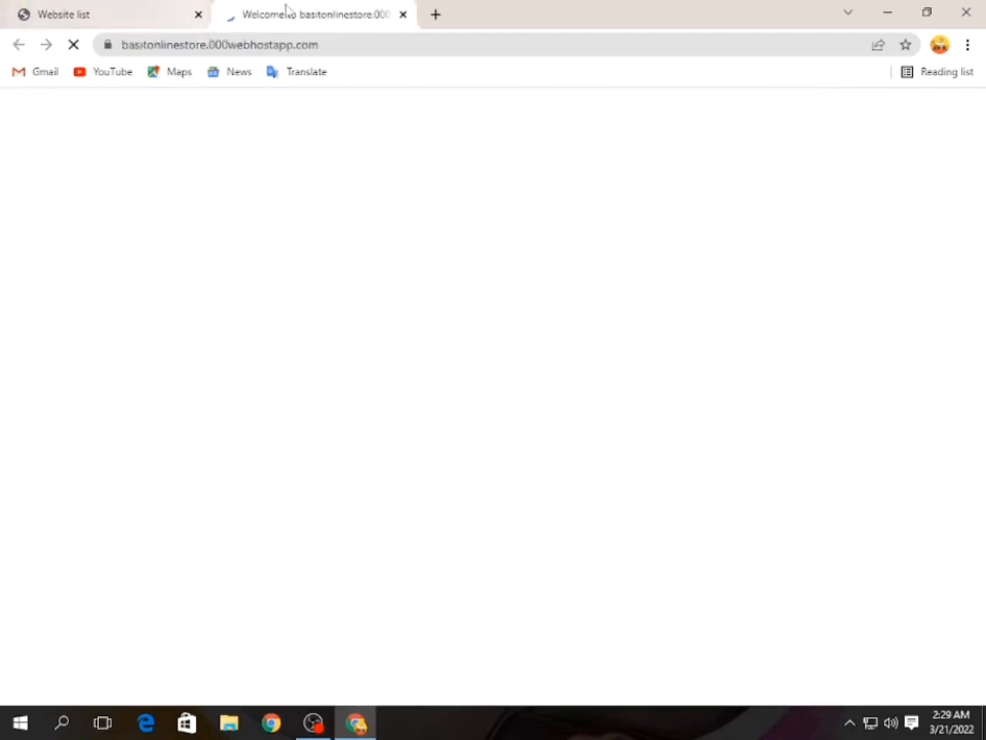
pyautogui.scroll(-5, 352, 26)
pyautogui.click(403, 14)
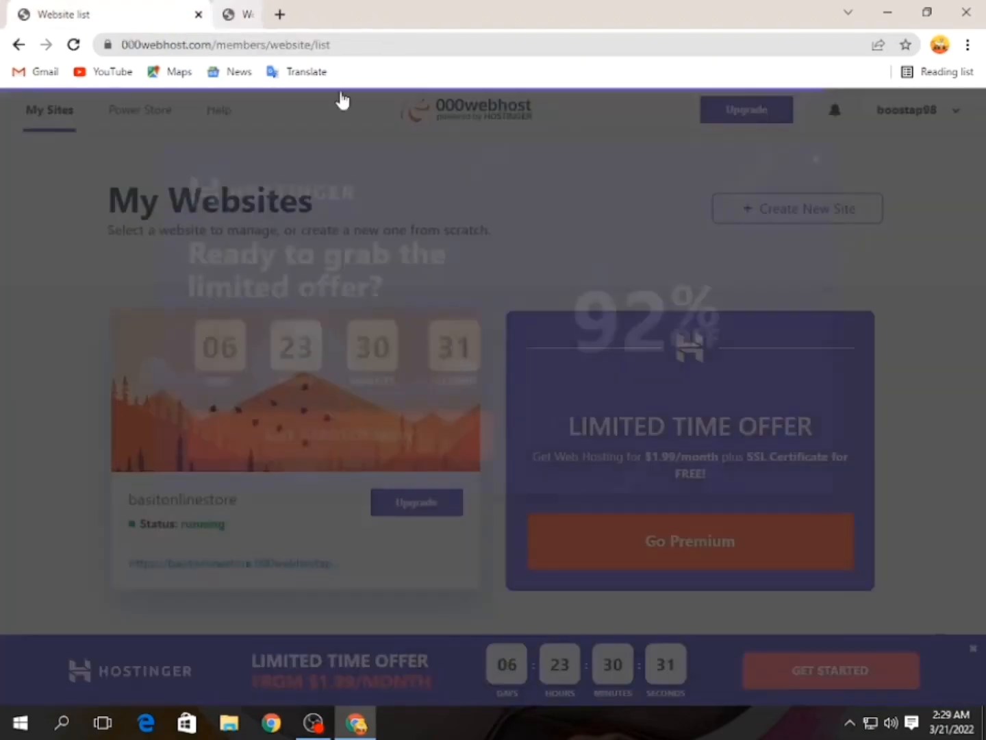
pyautogui.click(815, 239)
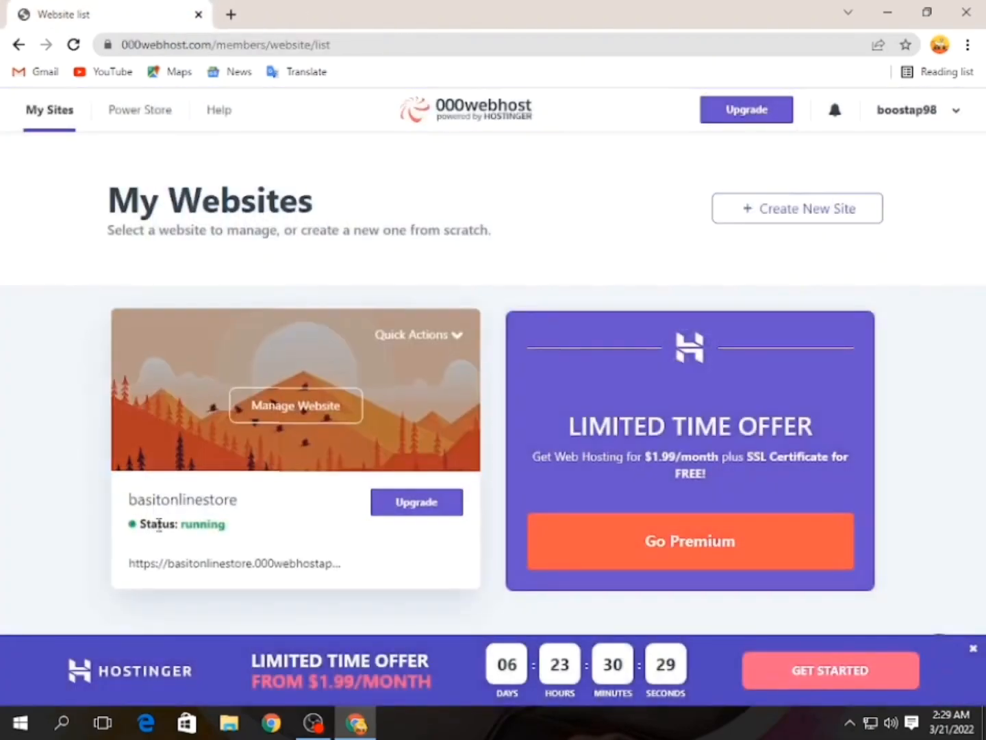
# - Open the file manager for the basitonlinestore website and go into its public_html folder
pyautogui.click(296, 411)
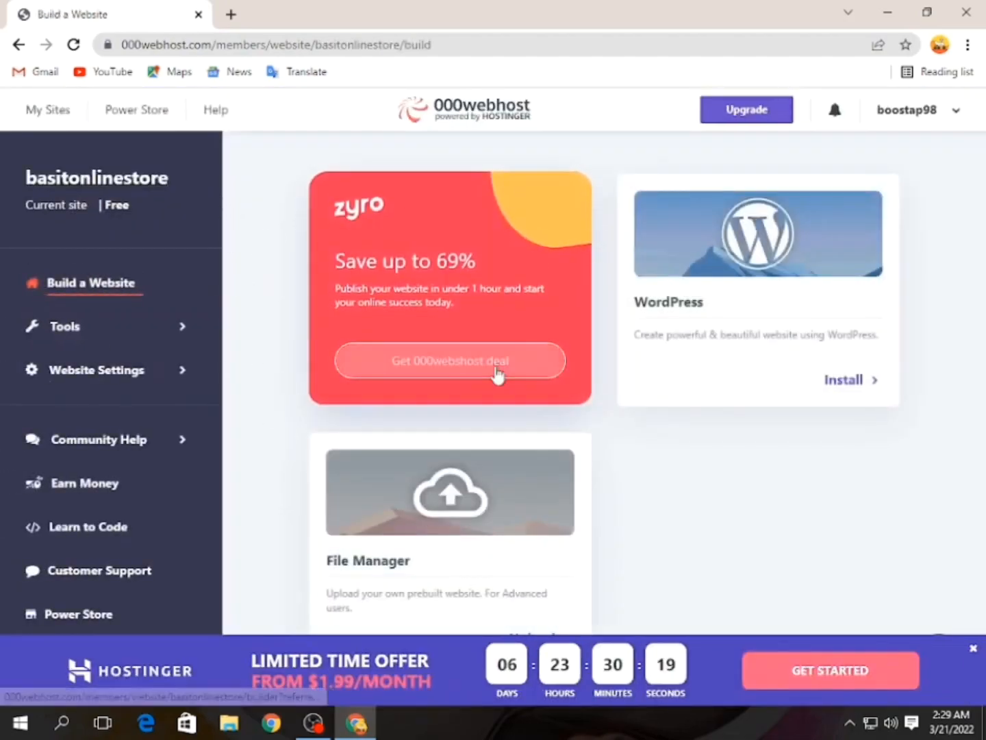
pyautogui.click(973, 650)
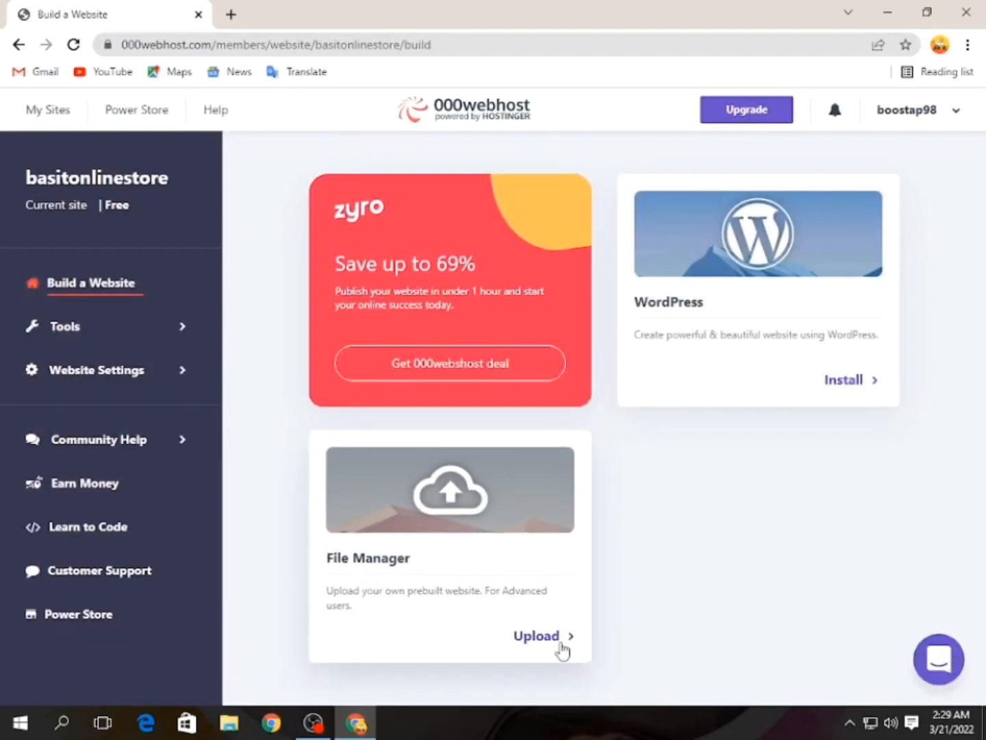
pyautogui.click(538, 639)
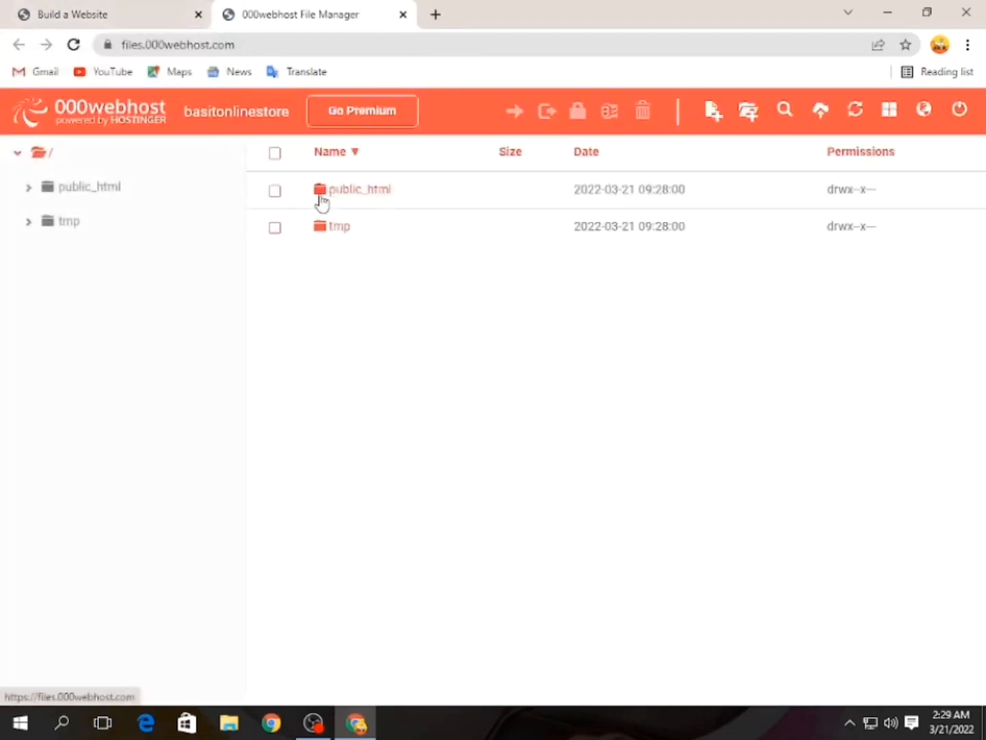
pyautogui.click(370, 197)
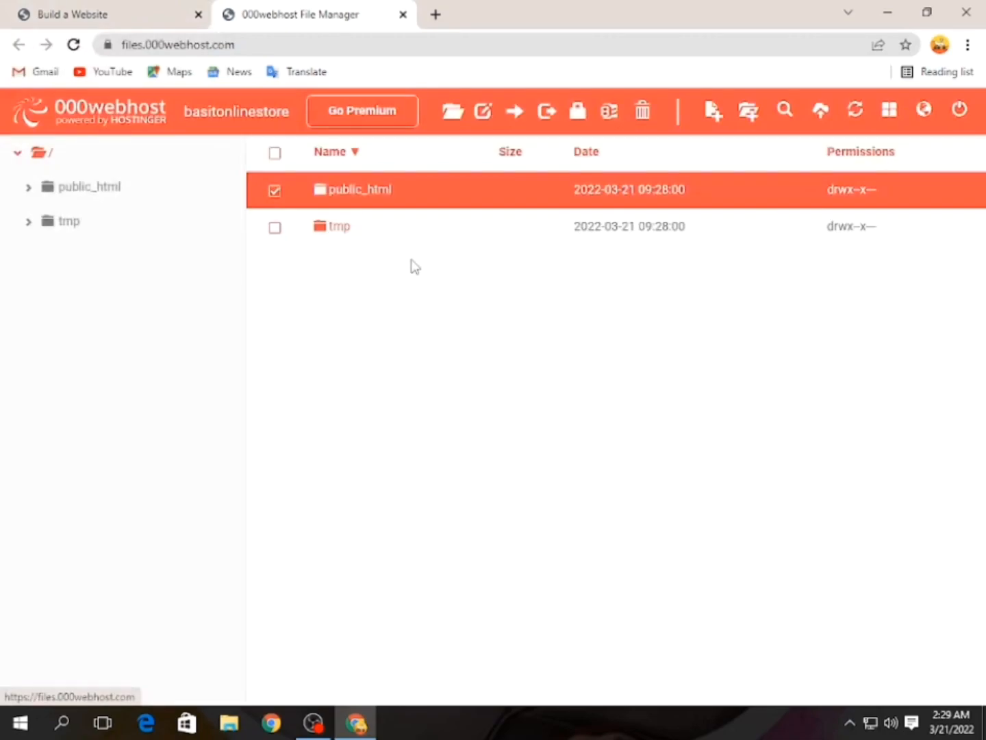
pyautogui.doubleClick(363, 198)
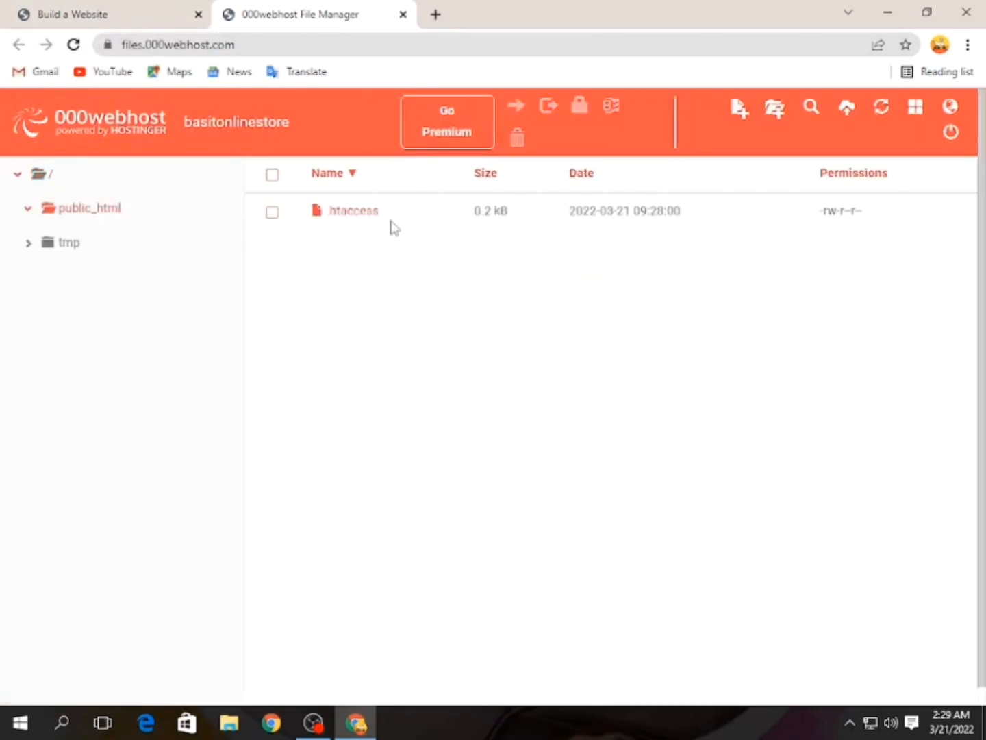
# - Inspect the .htaccess file in public_html, close it with saving, and clear the file selection
pyautogui.doubleClick(348, 214)
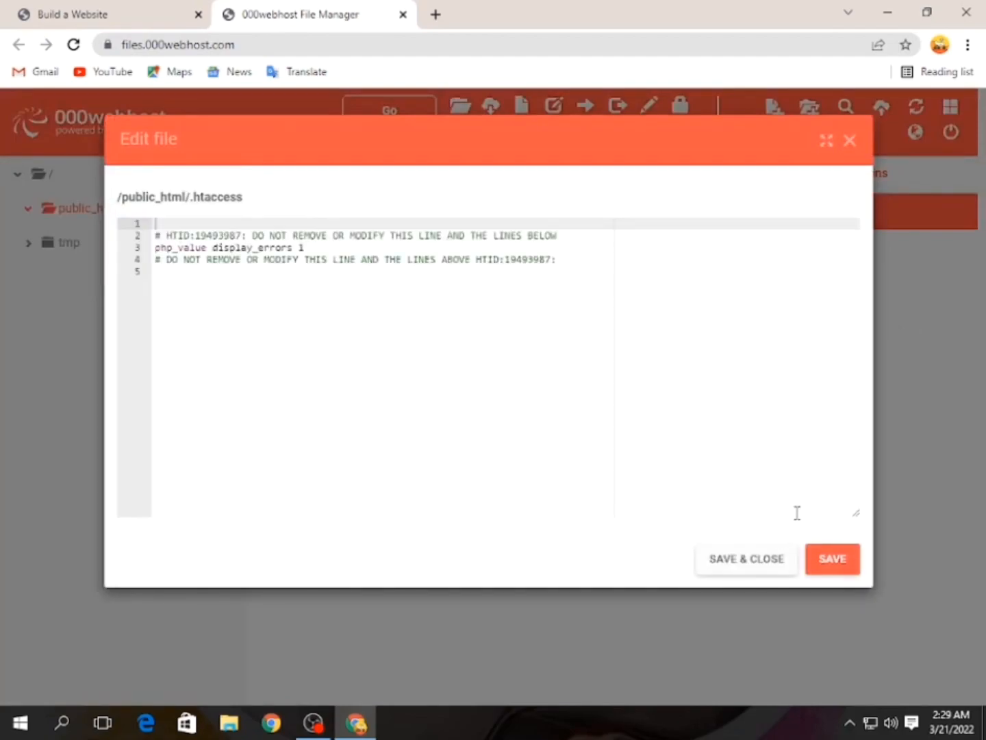
pyautogui.click(754, 568)
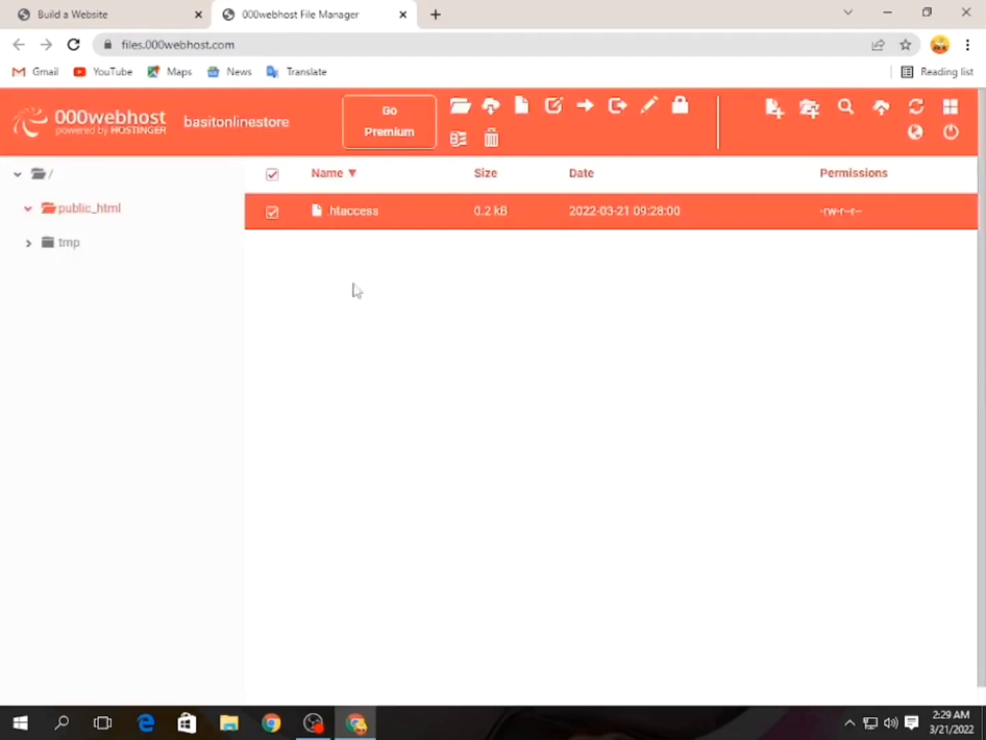
pyautogui.click(272, 177)
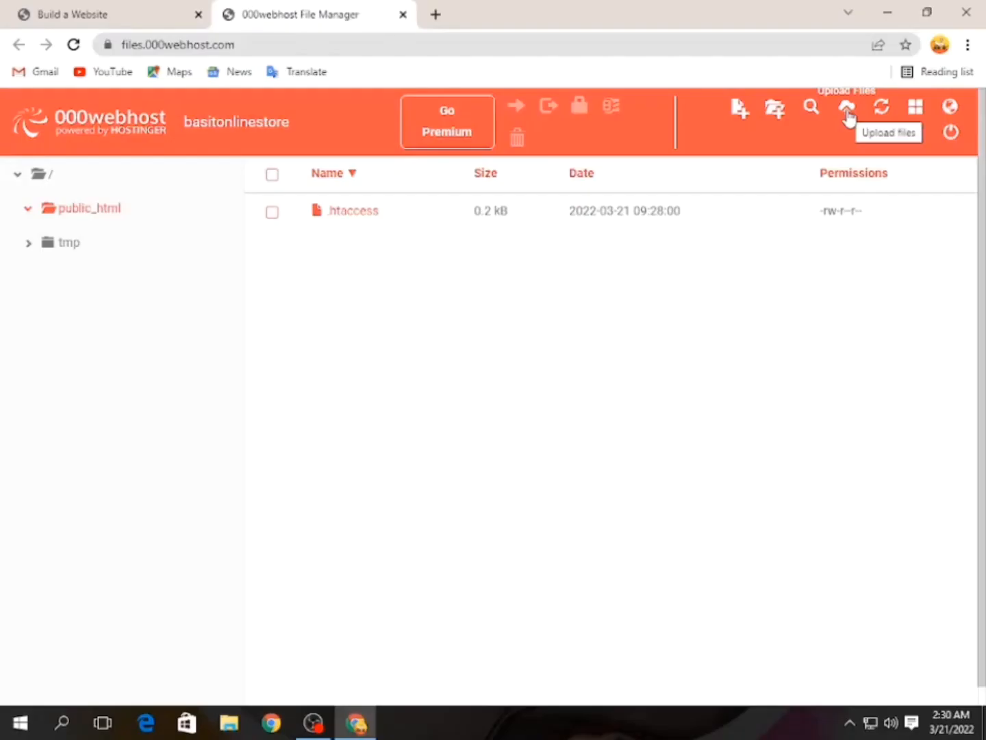
# - Choose all files in the Desktop folder new for uploading to public_html
pyautogui.click(821, 237)
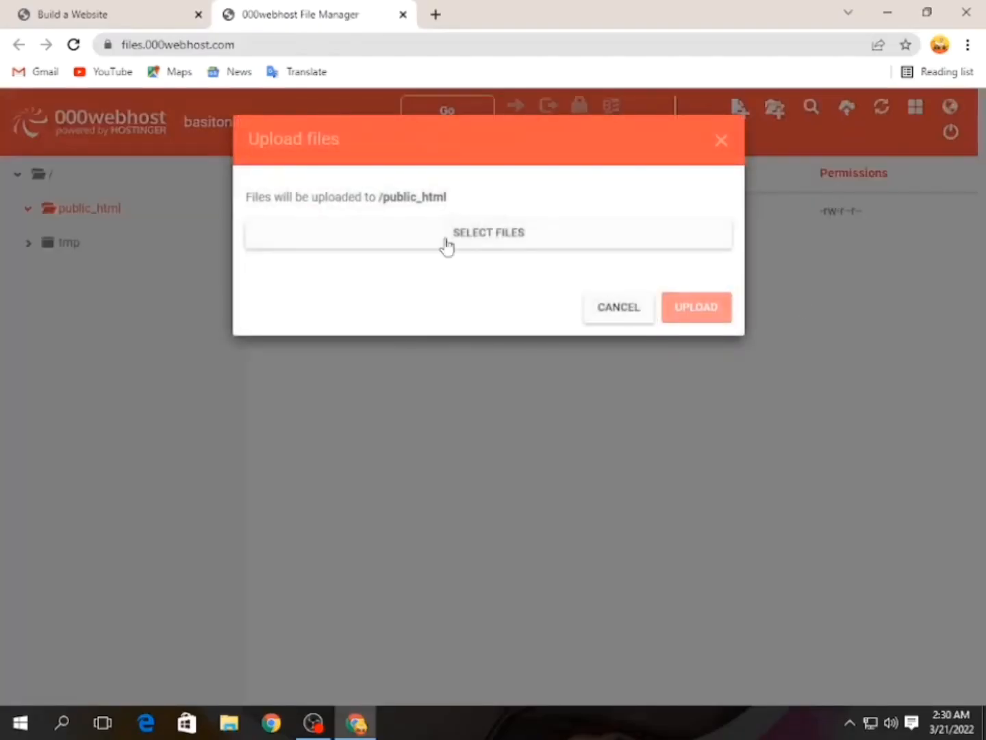
pyautogui.click(469, 236)
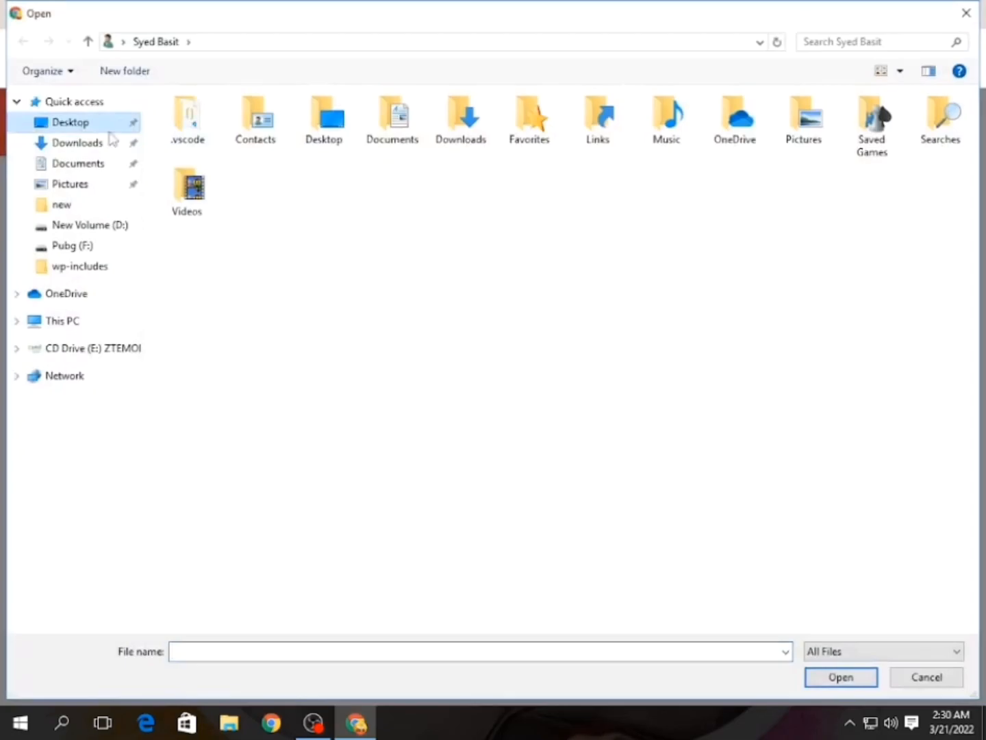
pyautogui.click(58, 124)
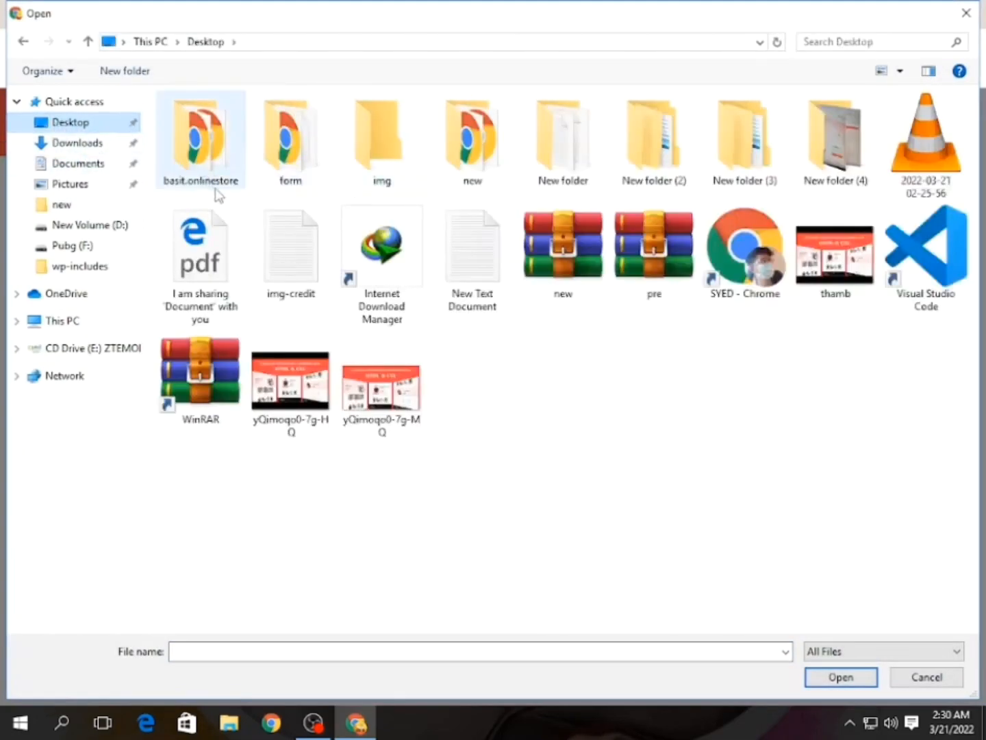
pyautogui.doubleClick(498, 137)
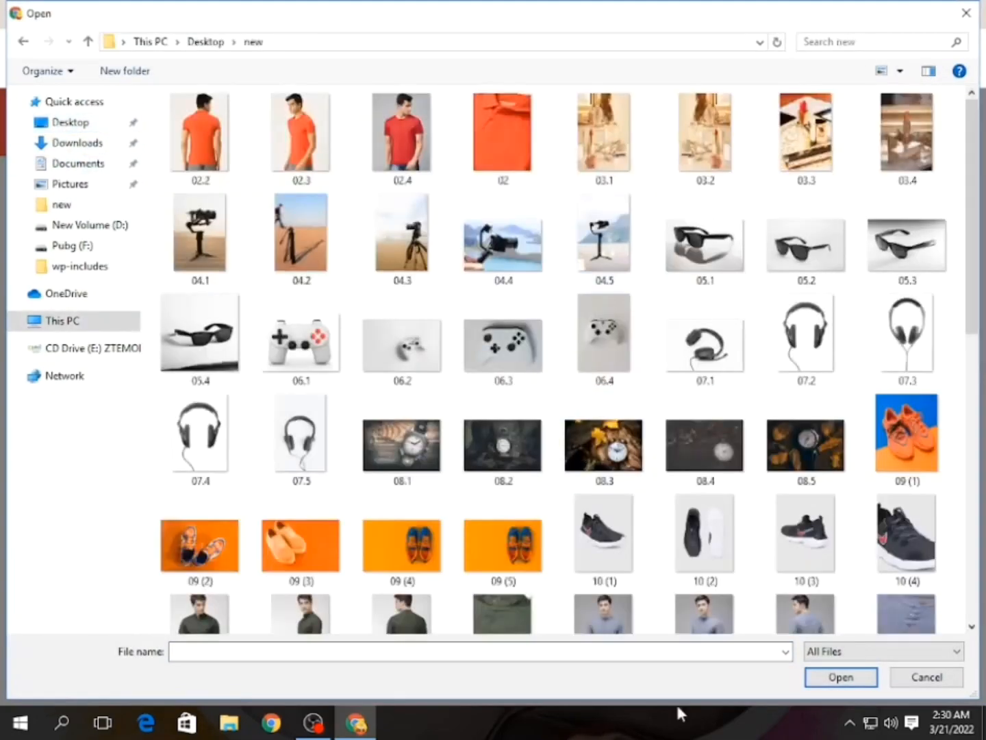
pyautogui.scroll(-10, 410, 397)
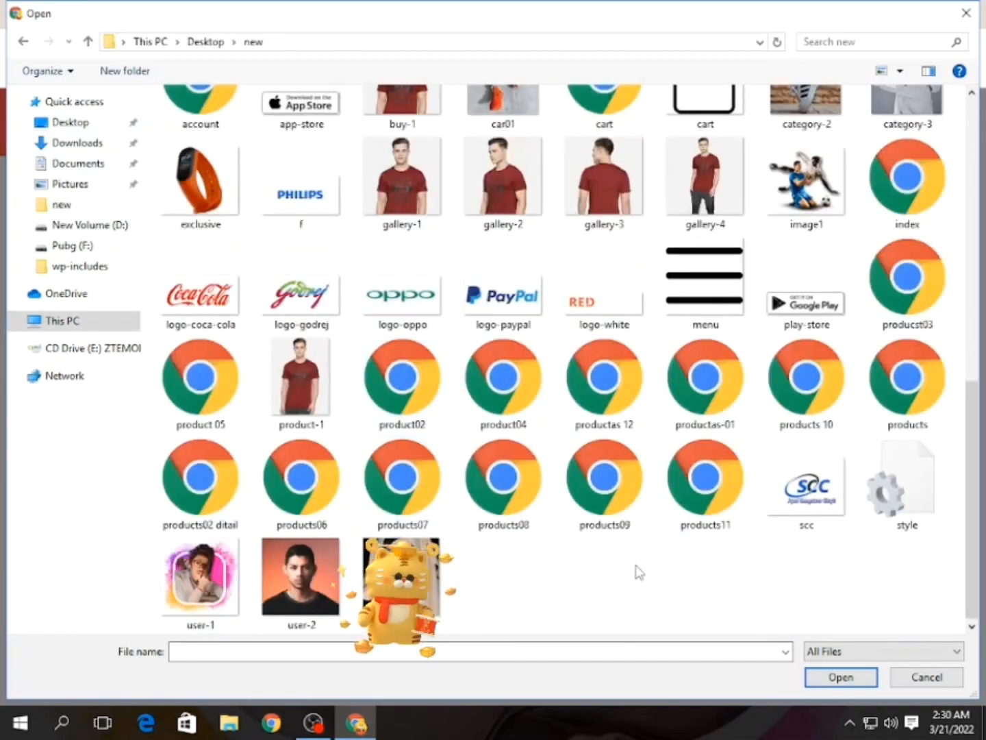
pyautogui.hotkey('ctrl', 'a')
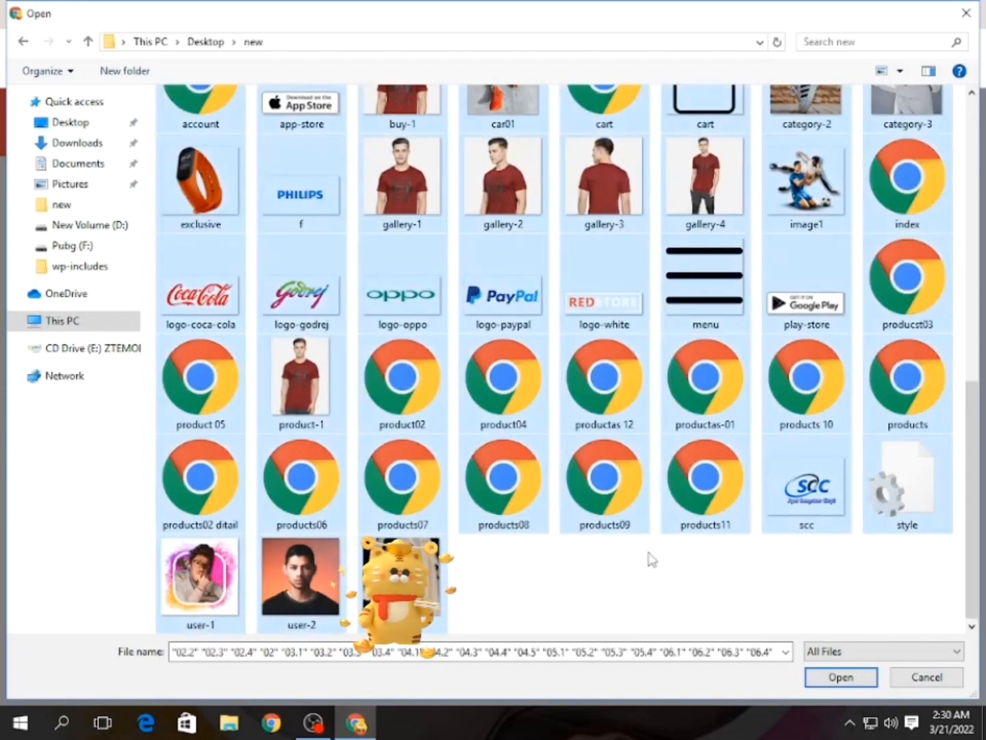
pyautogui.click(873, 684)
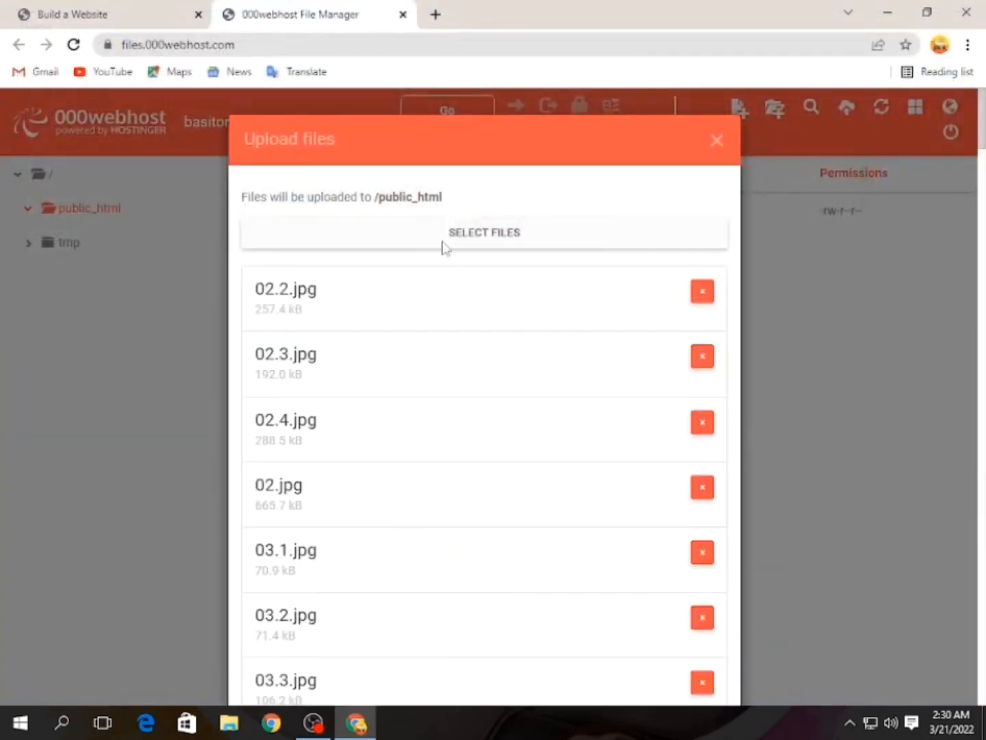
# - Review the list of chosen store files and upload them to public_html
pyautogui.scroll(-20, 346, 342)
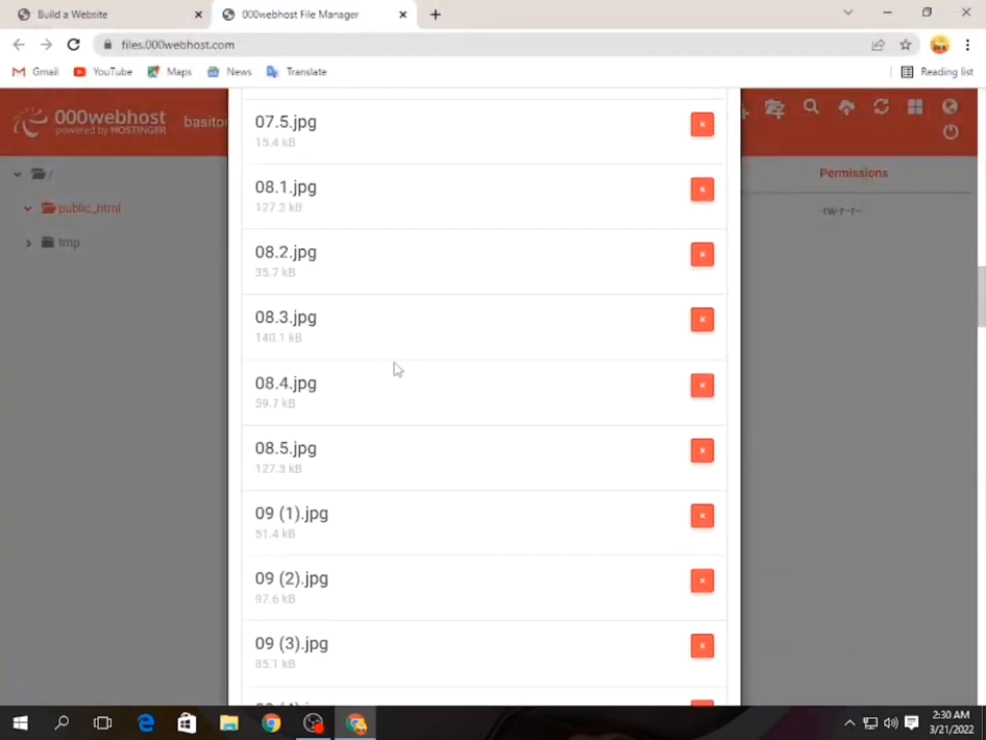
pyautogui.scroll(-6, 393, 384)
pyautogui.moveTo(983, 371); pyautogui.dragTo(979, 668)
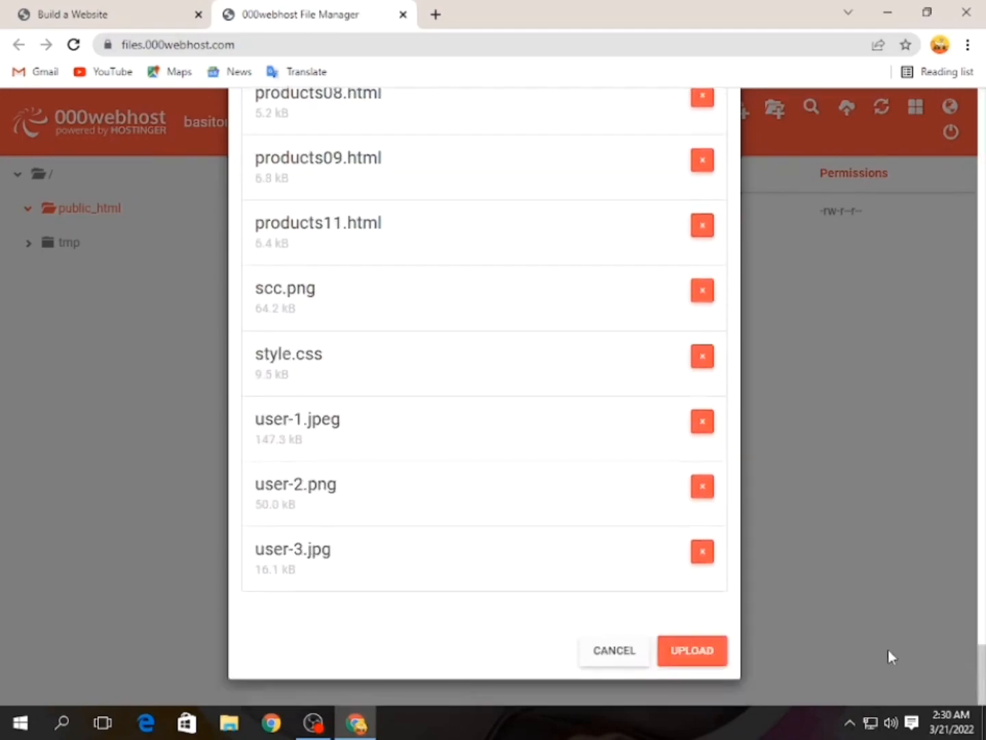
pyautogui.click(685, 650)
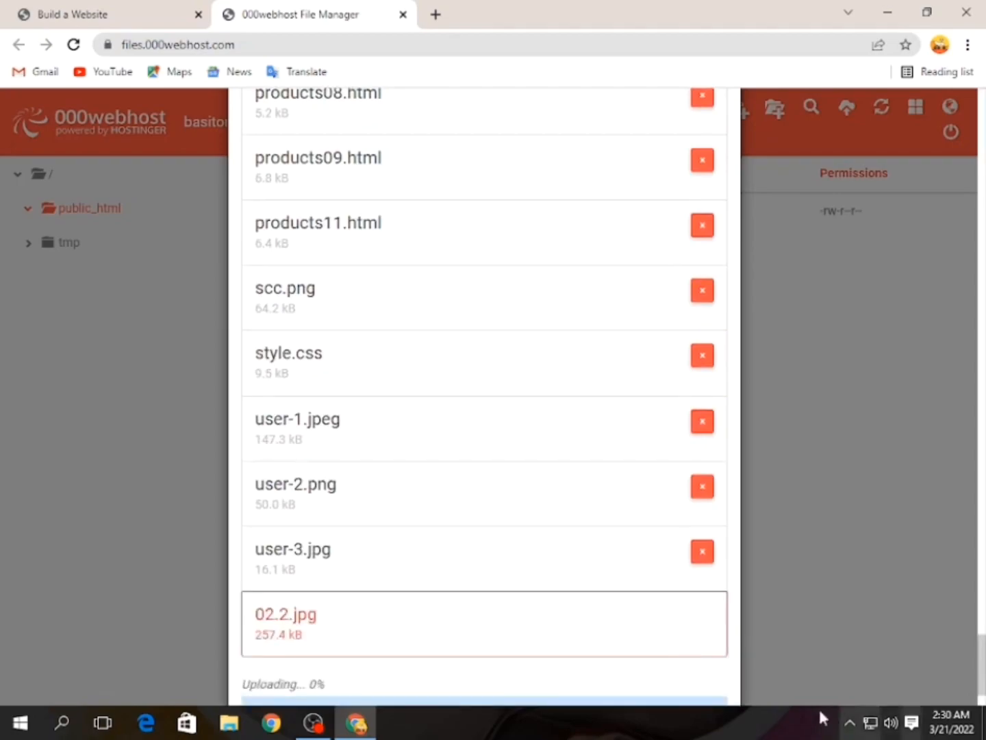
pyautogui.scroll(-3, 489, 541)
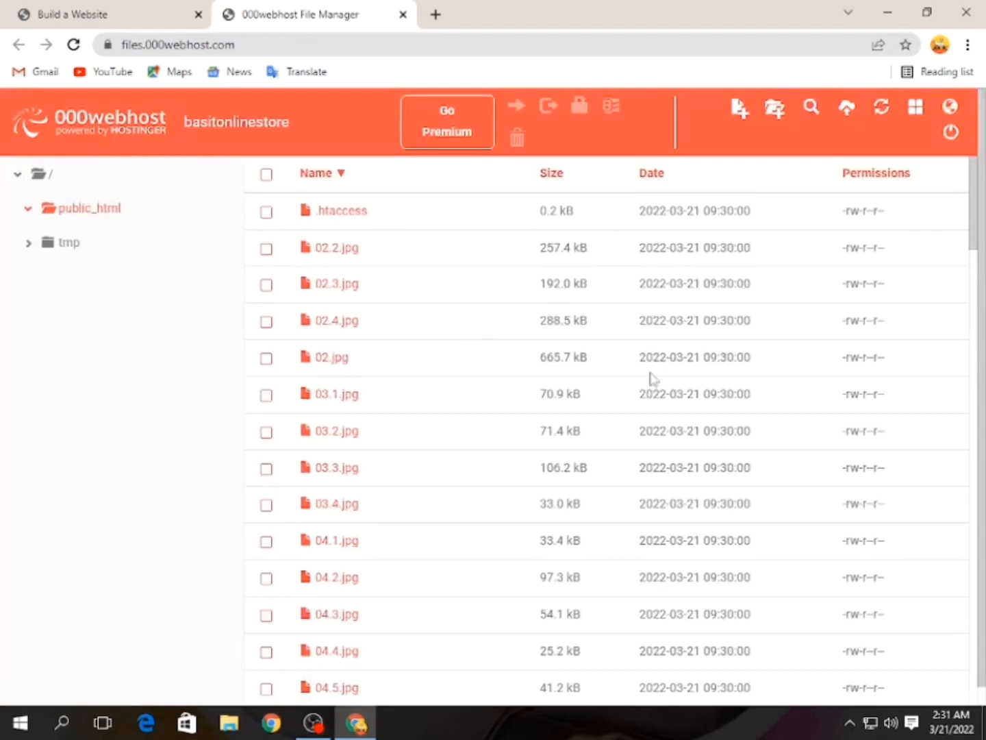
# - Look through the uploaded images, HTML pages and stylesheet in the public_html folder
pyautogui.scroll(-6, 501, 397)
pyautogui.scroll(-20, 458, 502)
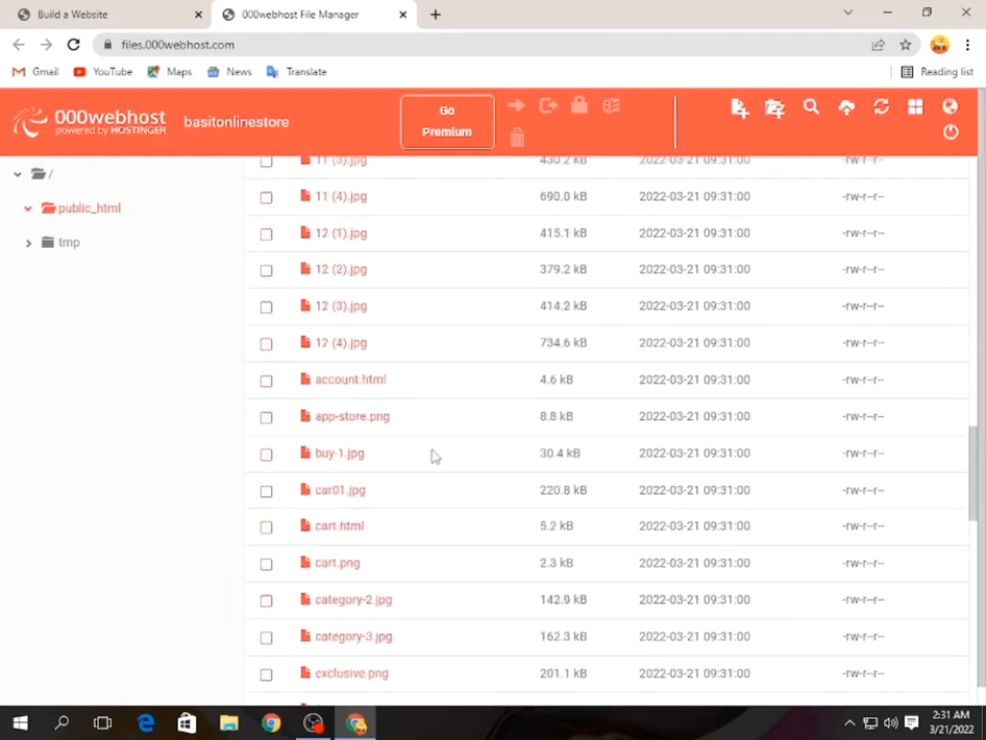
pyautogui.scroll(-6, 431, 271)
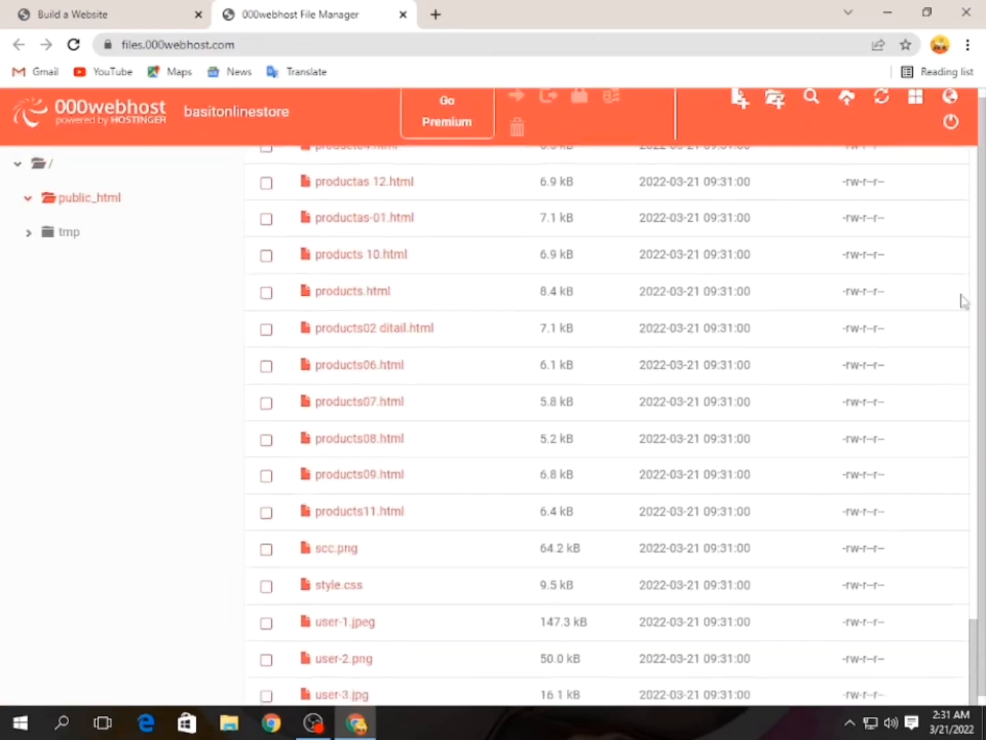
pyautogui.scroll(1, 954, 519)
pyautogui.scroll(20, 954, 519)
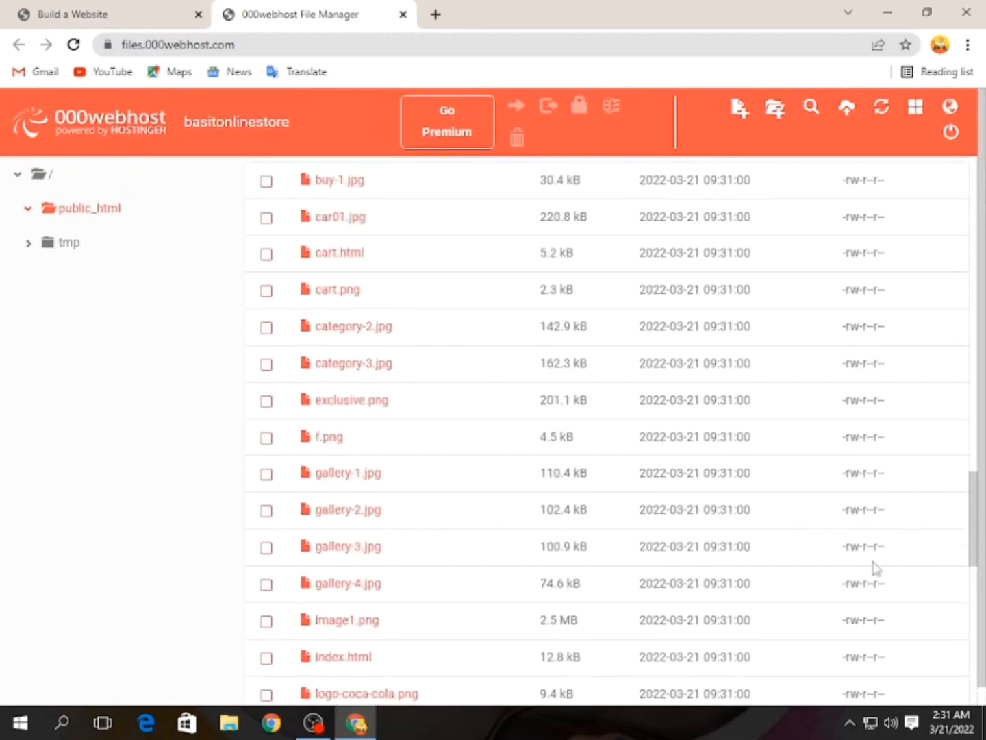
pyautogui.scroll(8, 457, 329)
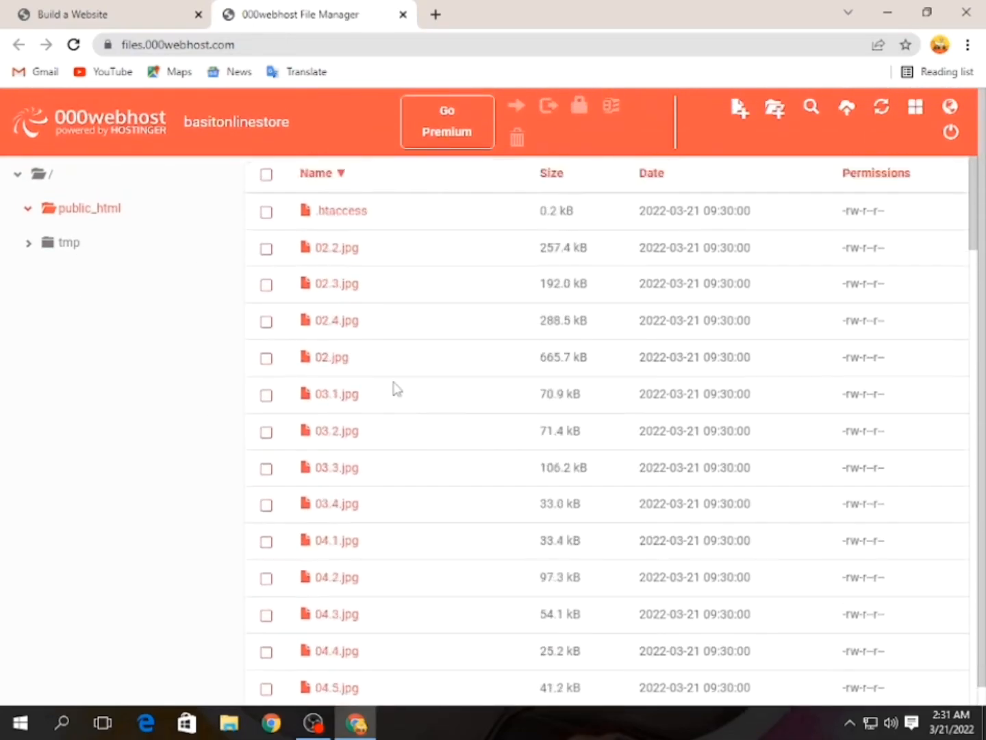
pyautogui.scroll(-15, 585, 353)
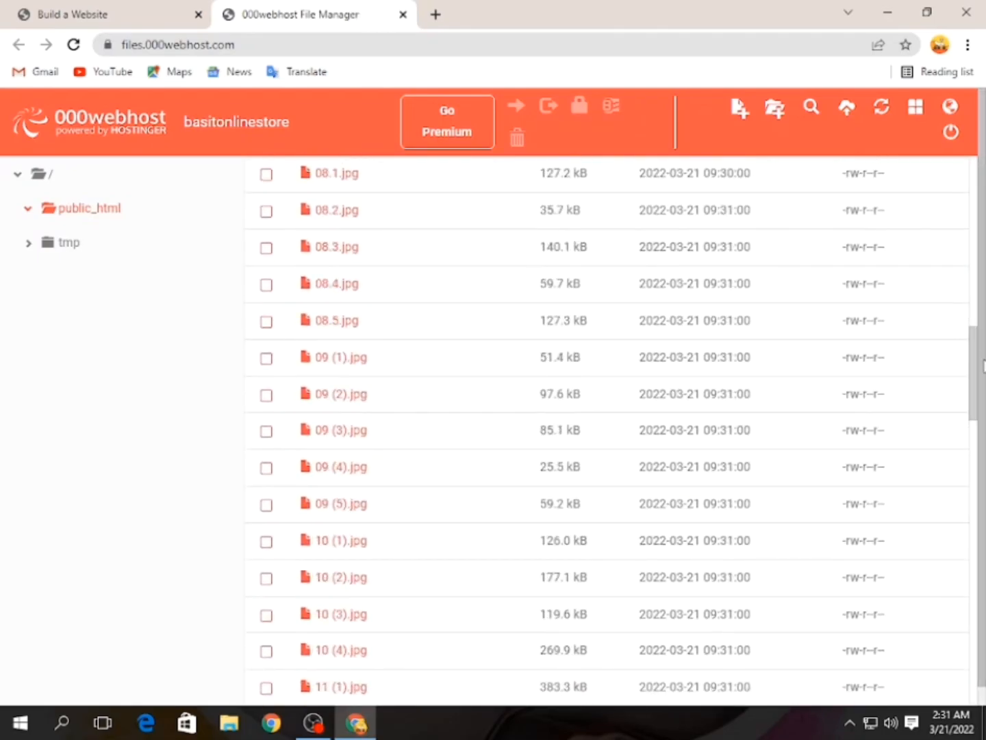
# - Return to the website list and open the live basitonlinestore site from its link
pyautogui.click(137, 10)
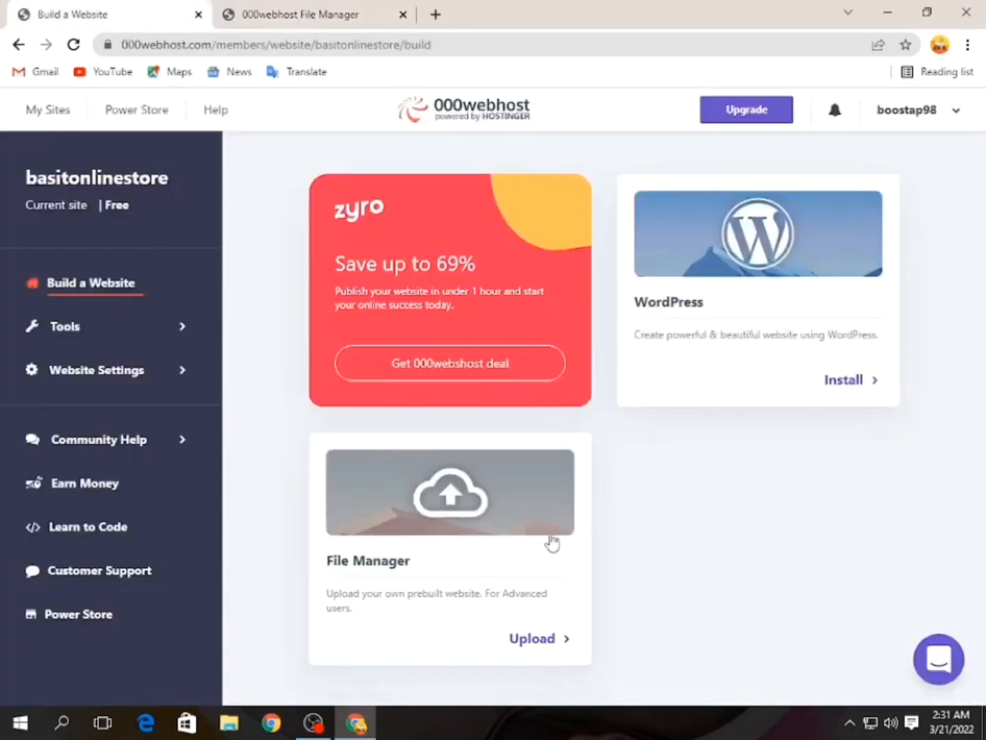
pyautogui.click(19, 44)
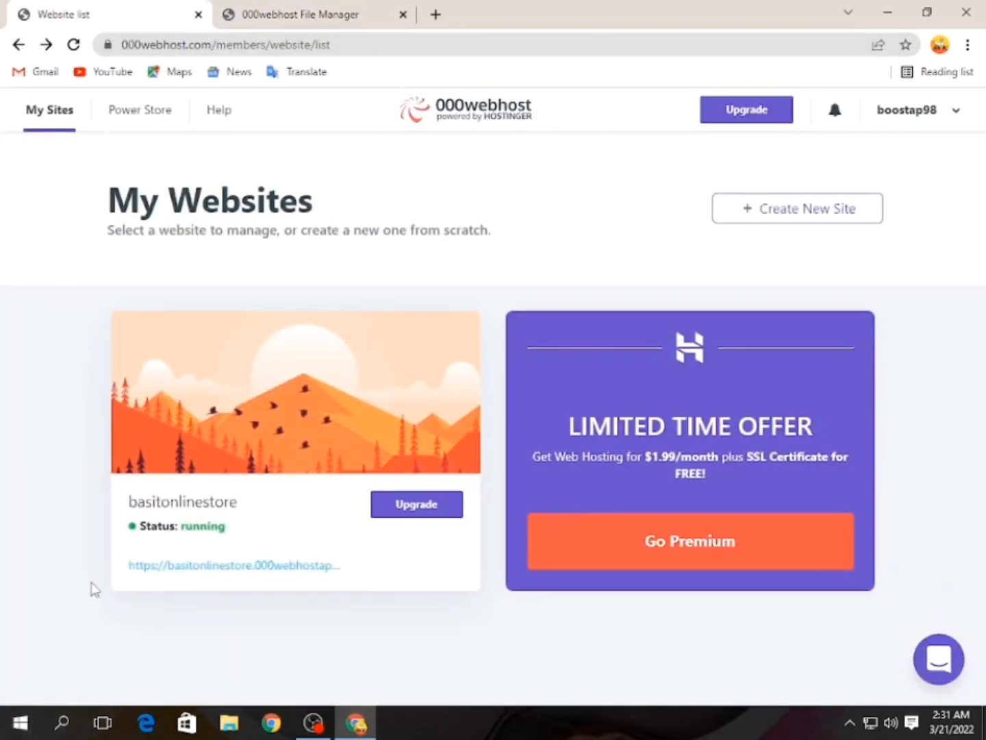
pyautogui.moveTo(87, 579); pyautogui.dragTo(117, 568)
pyautogui.click(363, 601)
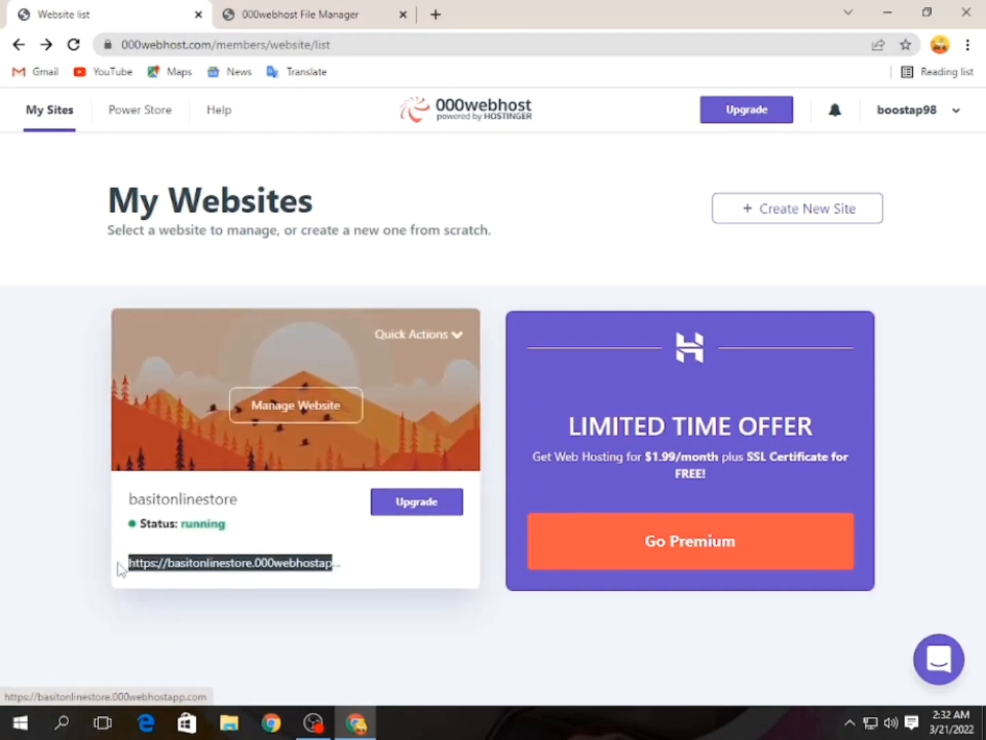
pyautogui.click(425, 614)
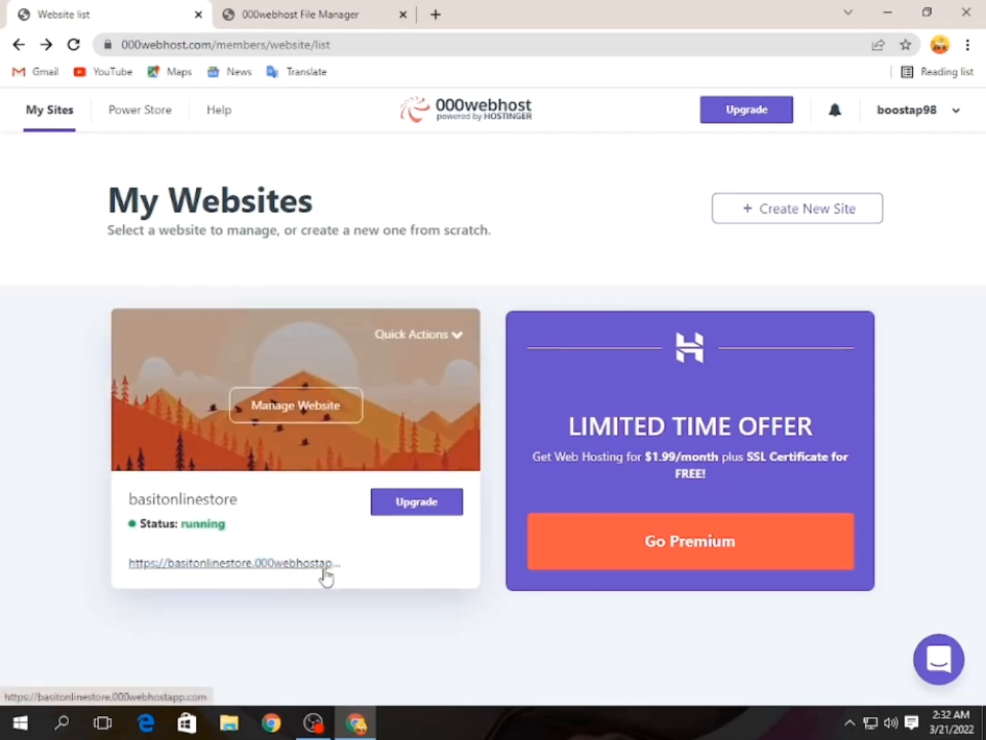
pyautogui.click(266, 563)
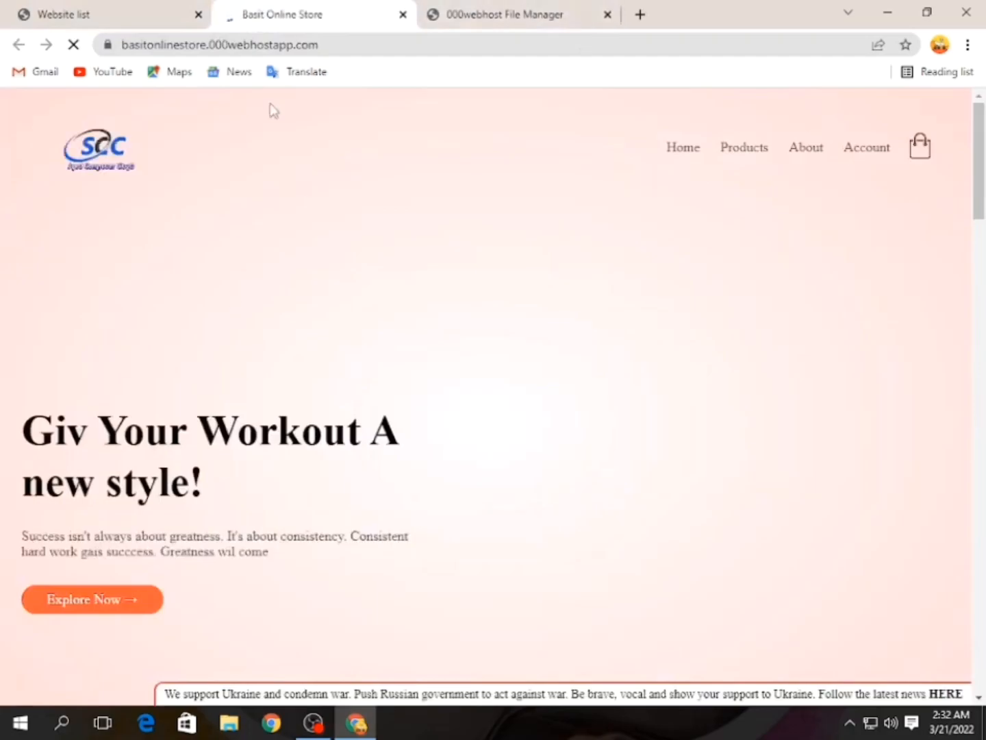
# - Check the live store's featured products and open the Robo Camera Mount Stand product page
pyautogui.moveTo(375, 43); pyautogui.dragTo(551, 80)
pyautogui.moveTo(980, 189); pyautogui.dragTo(983, 341)
pyautogui.click(191, 413)
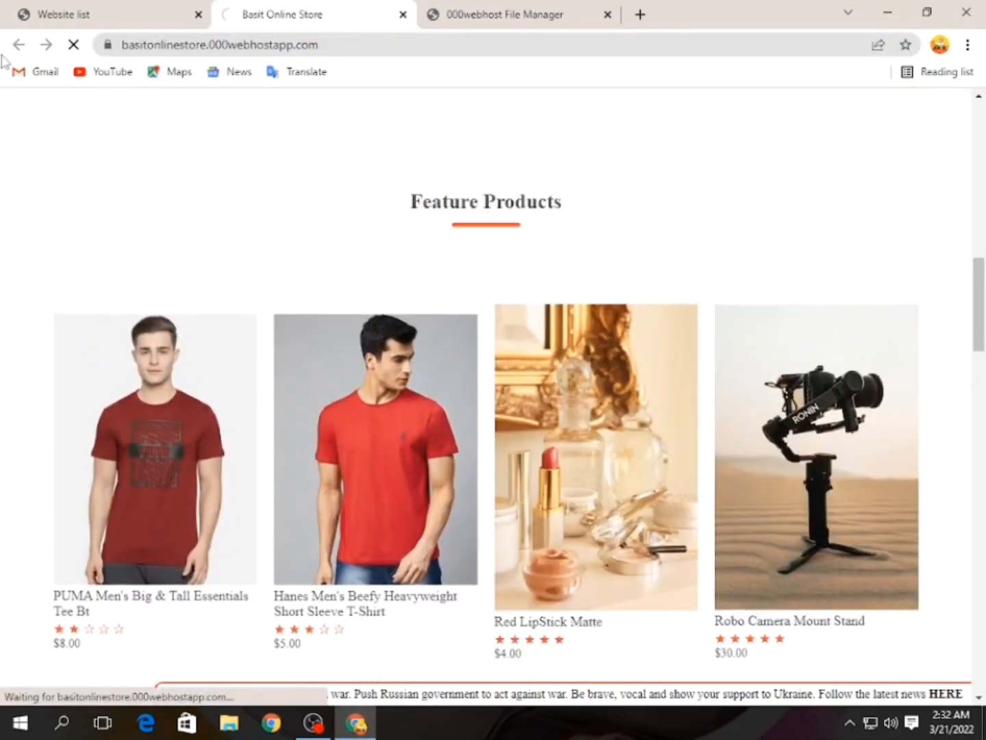
pyautogui.click(27, 47)
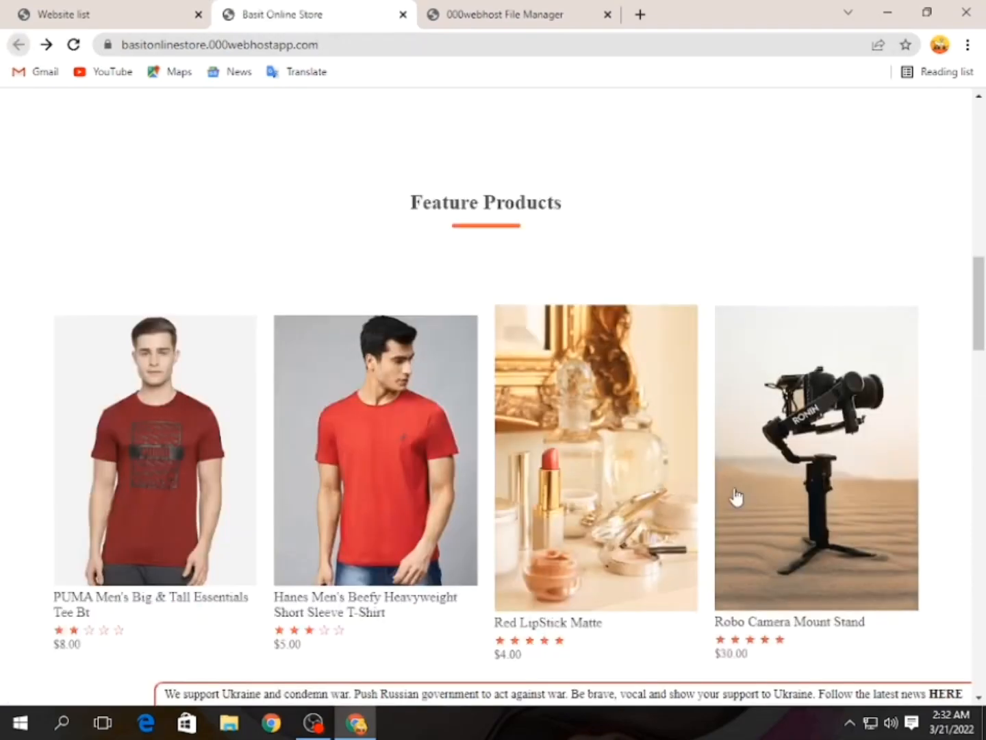
pyautogui.scroll(-3, 705, 484)
pyautogui.click(781, 304)
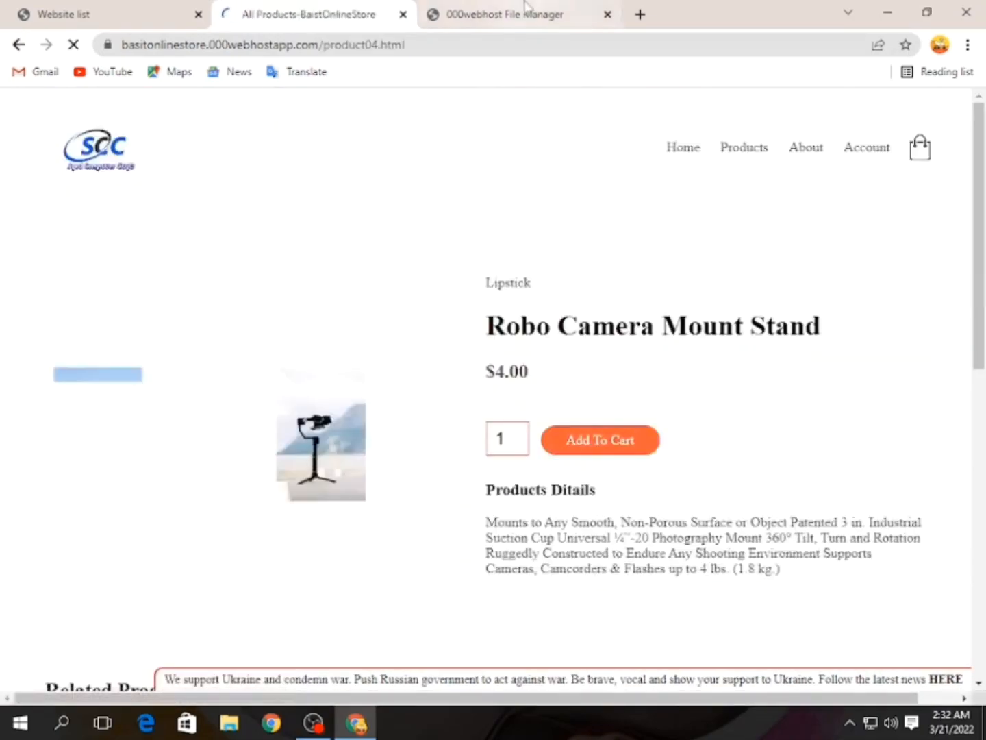
# - Close the file manager and check the live product page's address alongside the website list
pyautogui.click(607, 14)
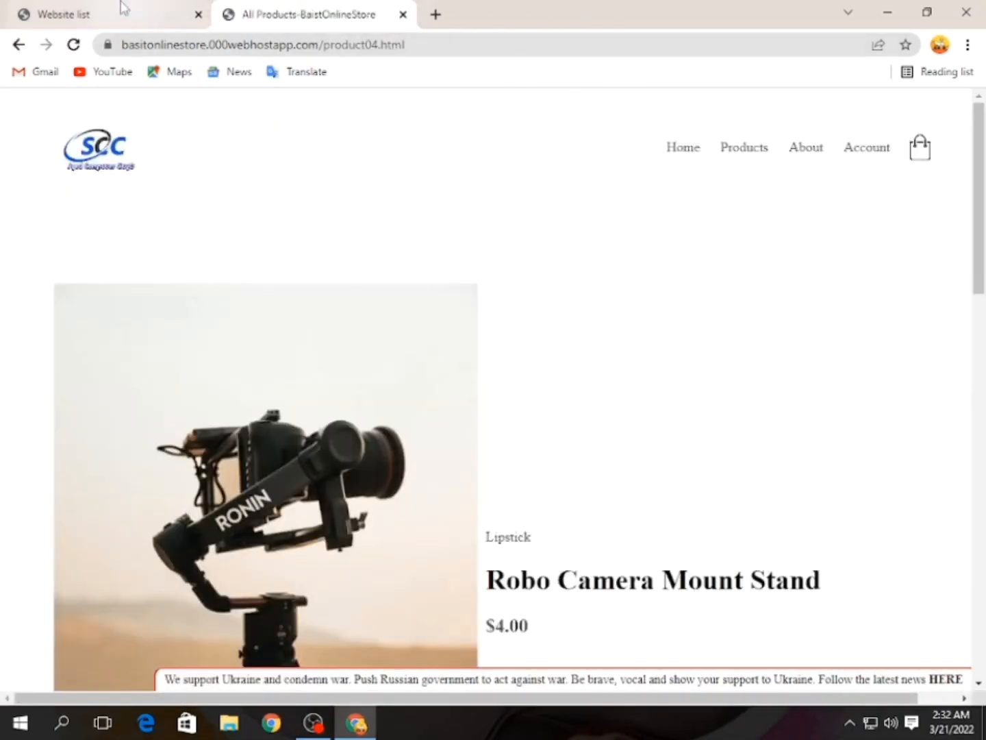
pyautogui.click(142, 9)
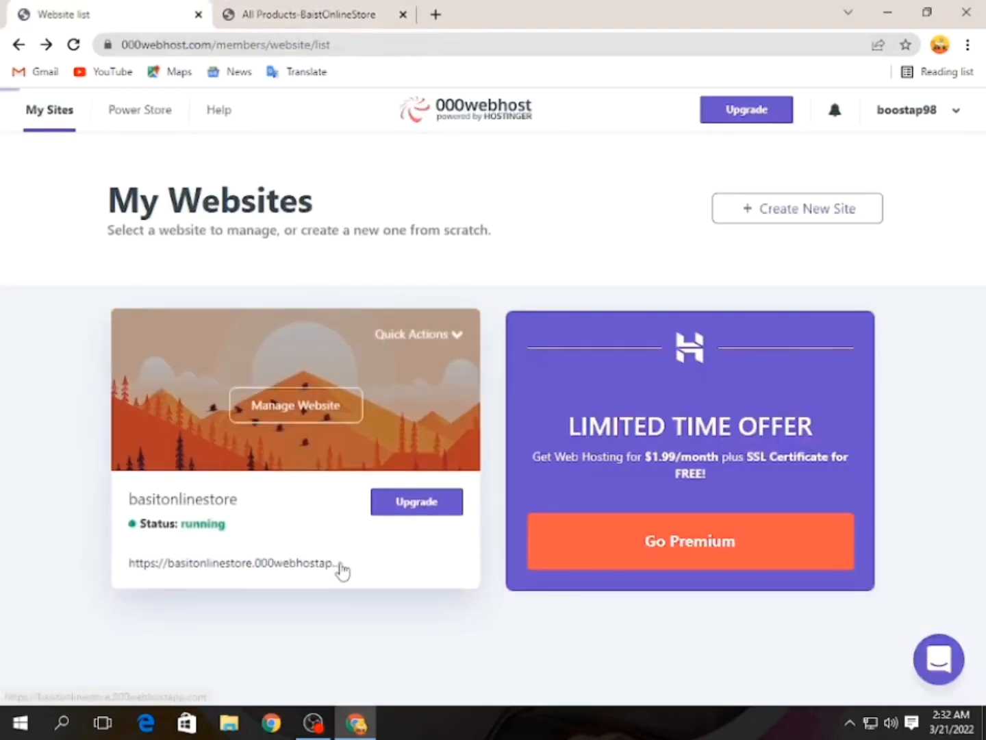
pyautogui.click(305, 10)
pyautogui.click(441, 45)
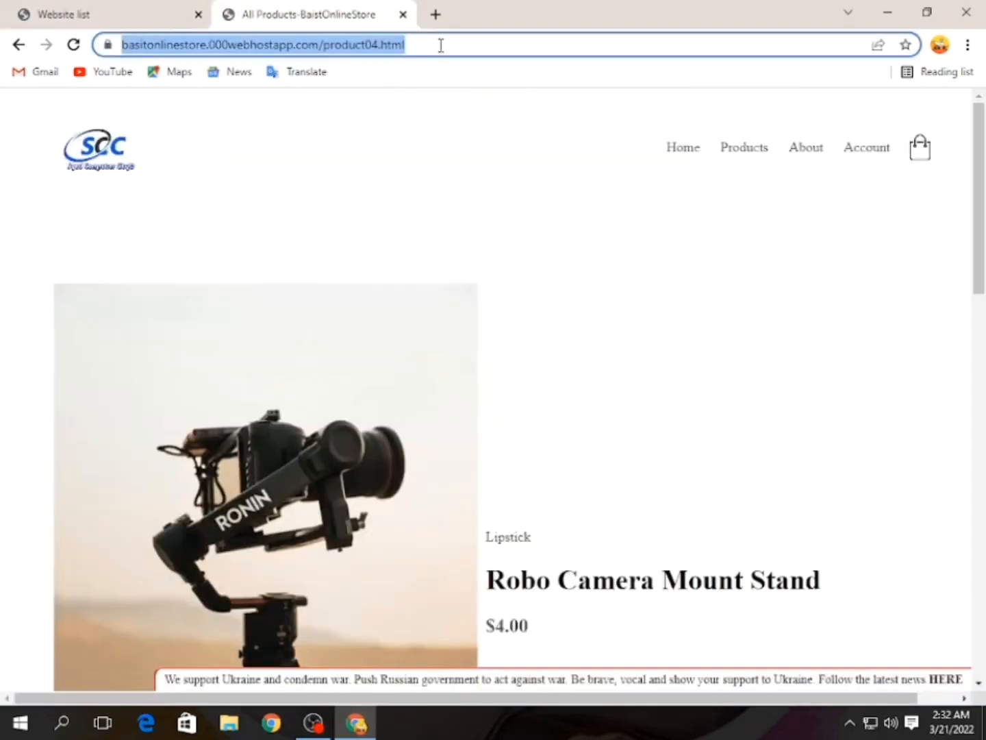
pyautogui.click(28, 13)
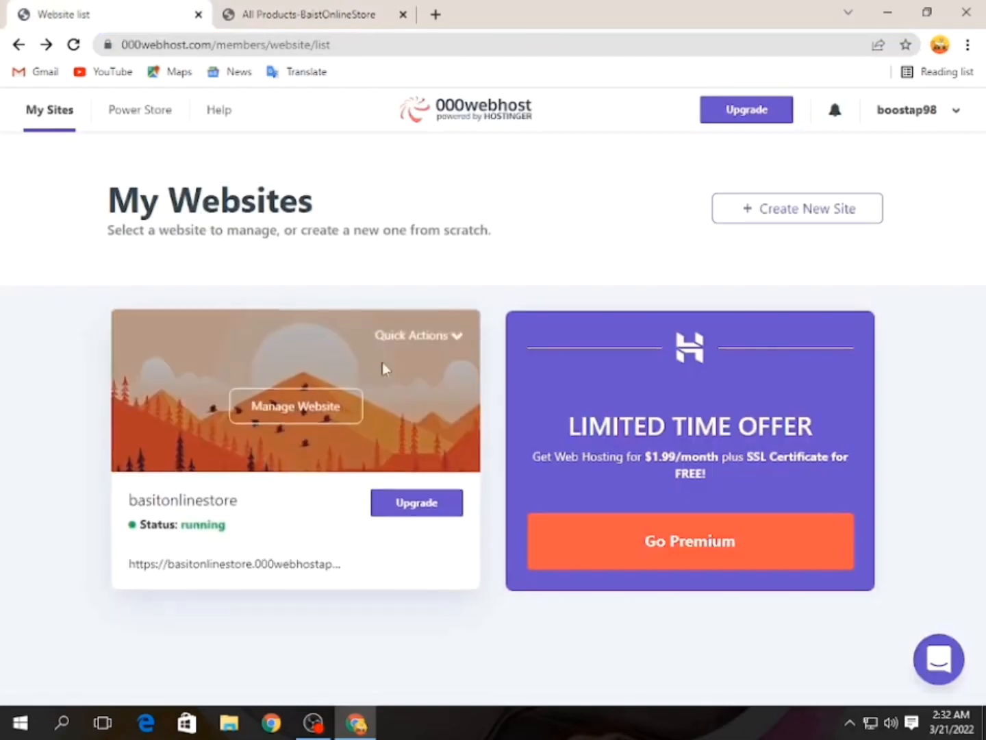
pyautogui.click(887, 12)
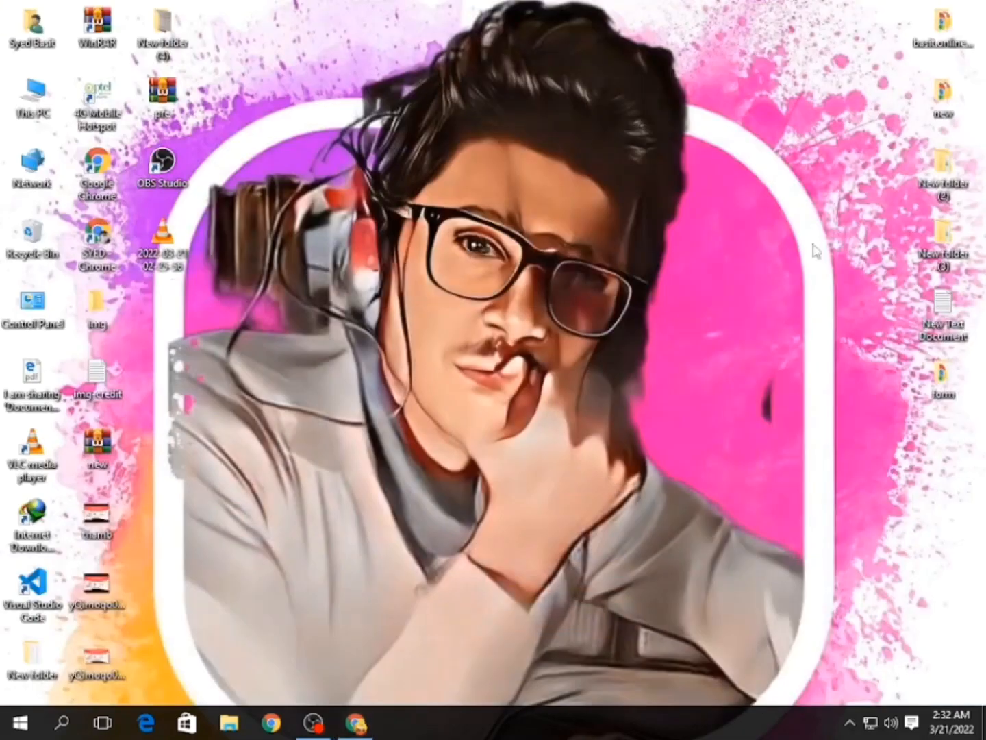
pyautogui.rightClick(501, 210)
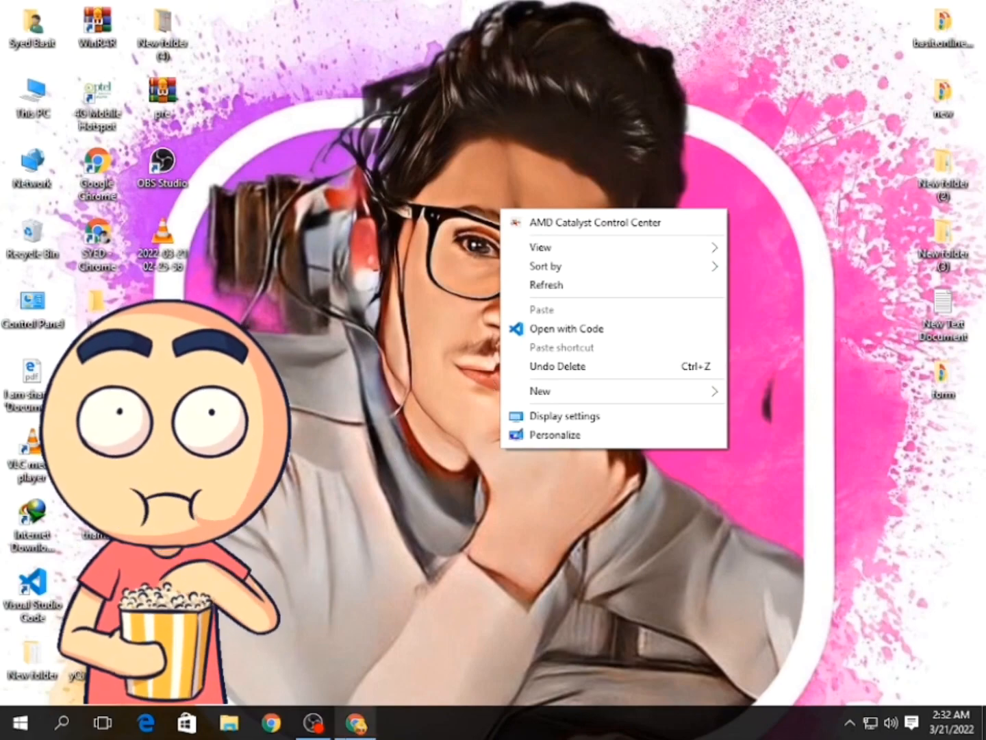
pyautogui.click(374, 724)
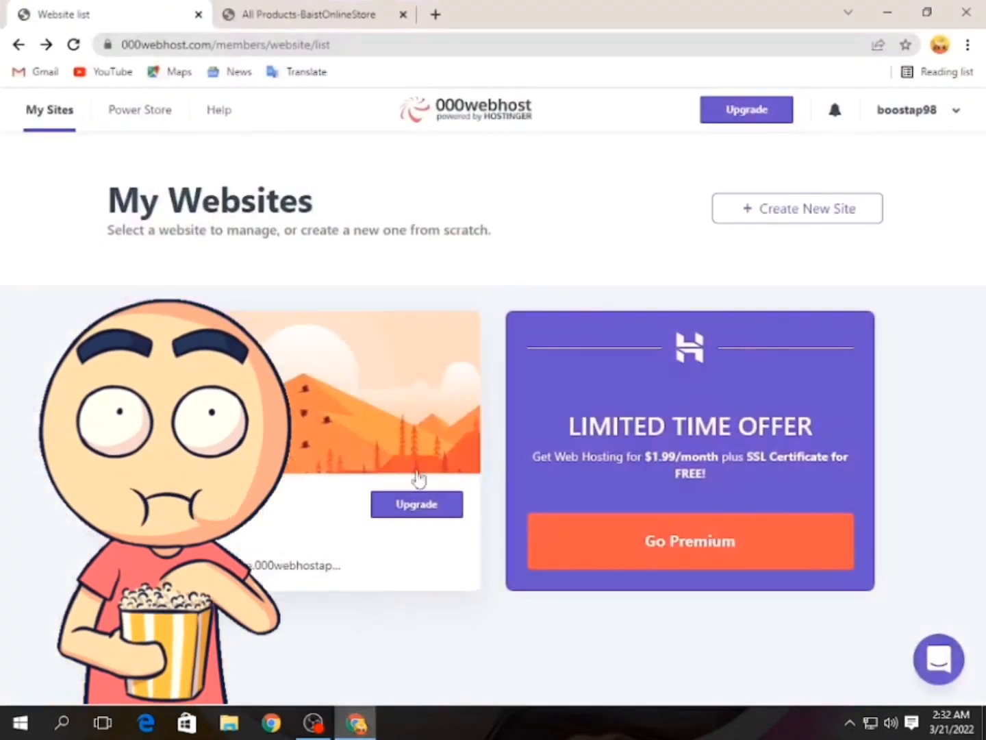
pyautogui.click(326, 10)
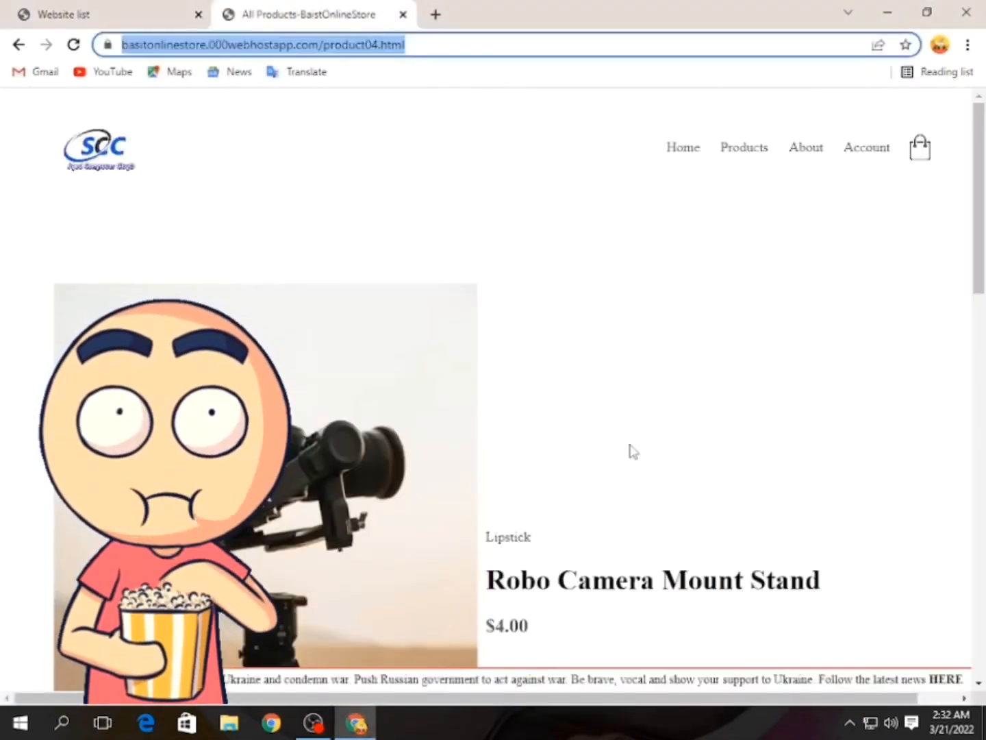